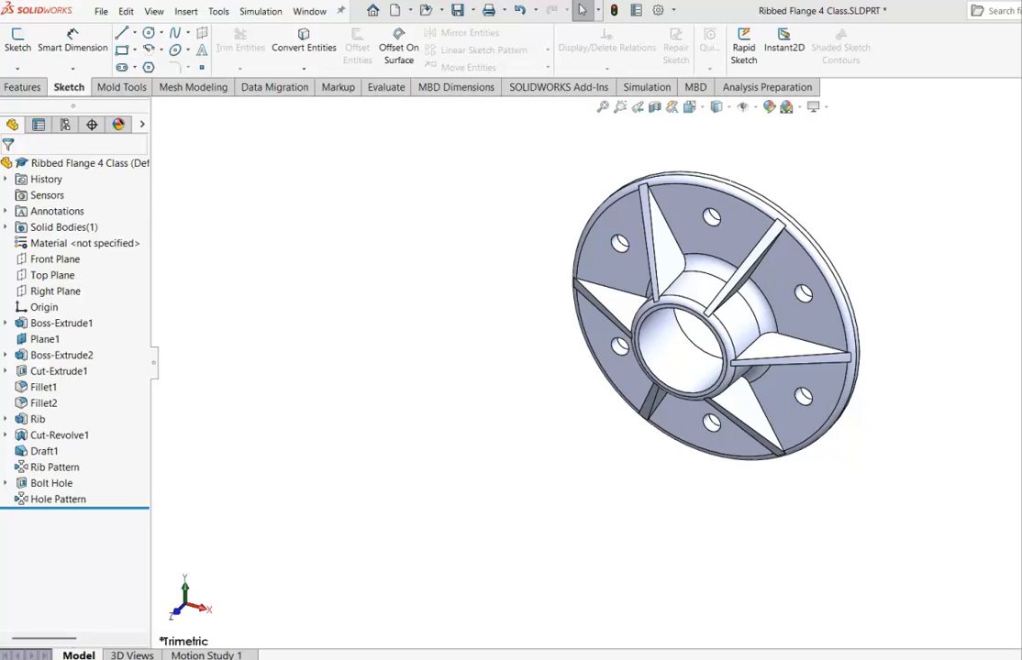
Roll the flange model back to its base disc extrusion and replay the features in order through the hole pattern
{"action": "left_click_drag", "start_coordinate": [103, 510], "coordinate": [117, 327]}
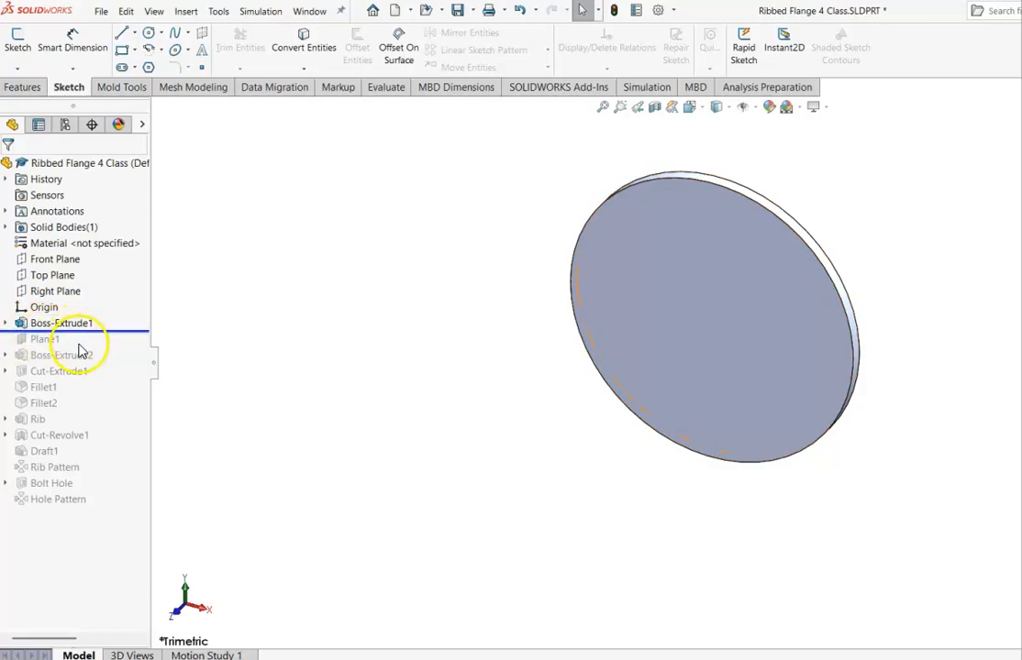
{"action": "left_click_drag", "start_coordinate": [81, 351], "coordinate": [101, 360]}
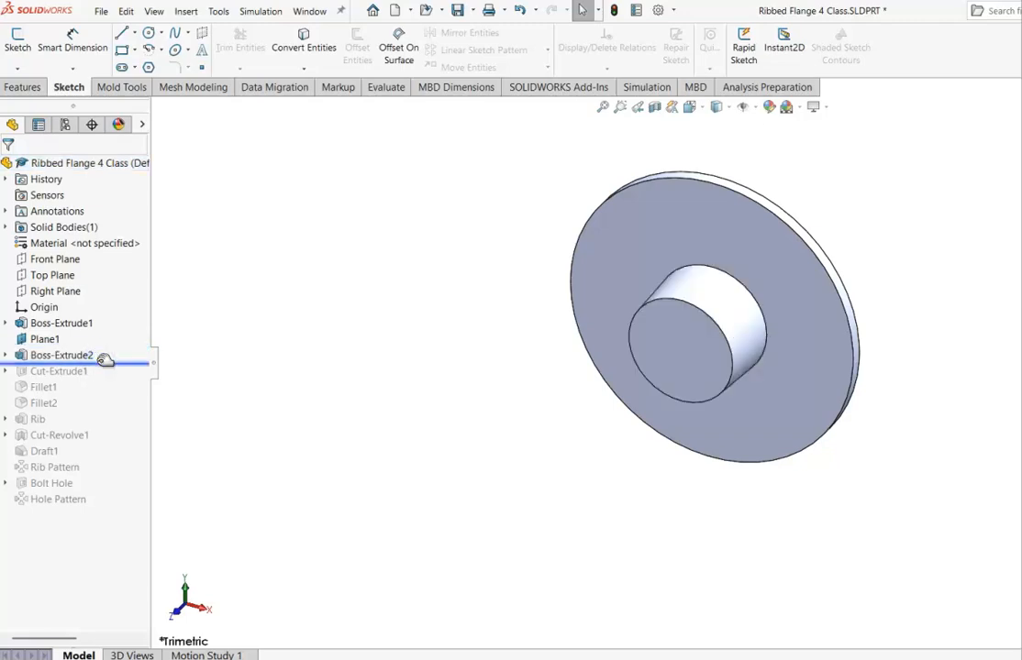
{"action": "left_click_drag", "start_coordinate": [106, 360], "coordinate": [101, 377]}
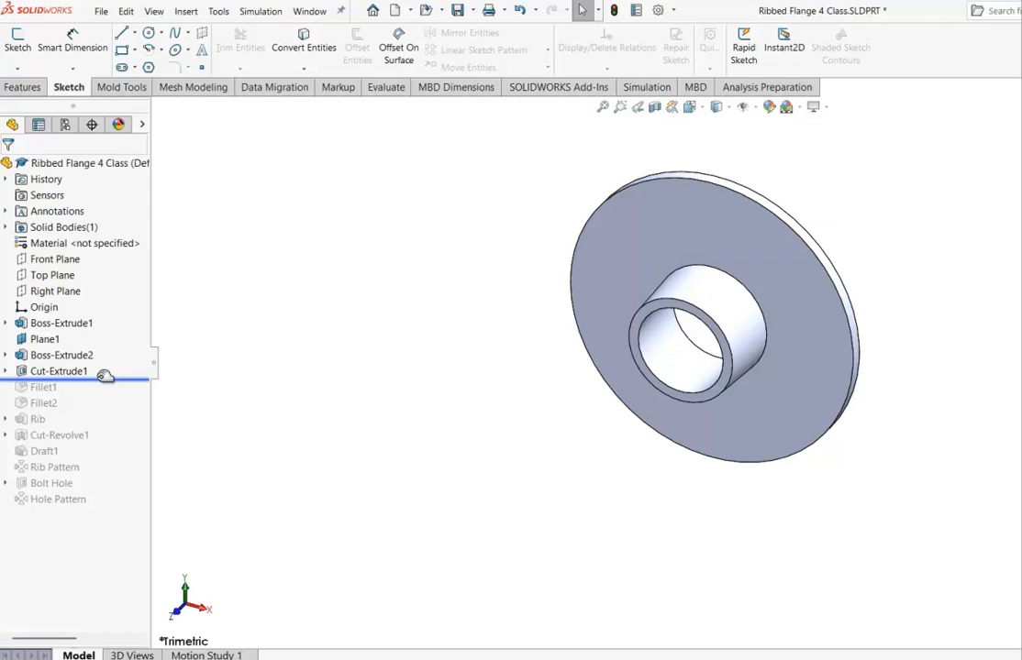
{"action": "left_click_drag", "start_coordinate": [105, 376], "coordinate": [94, 410]}
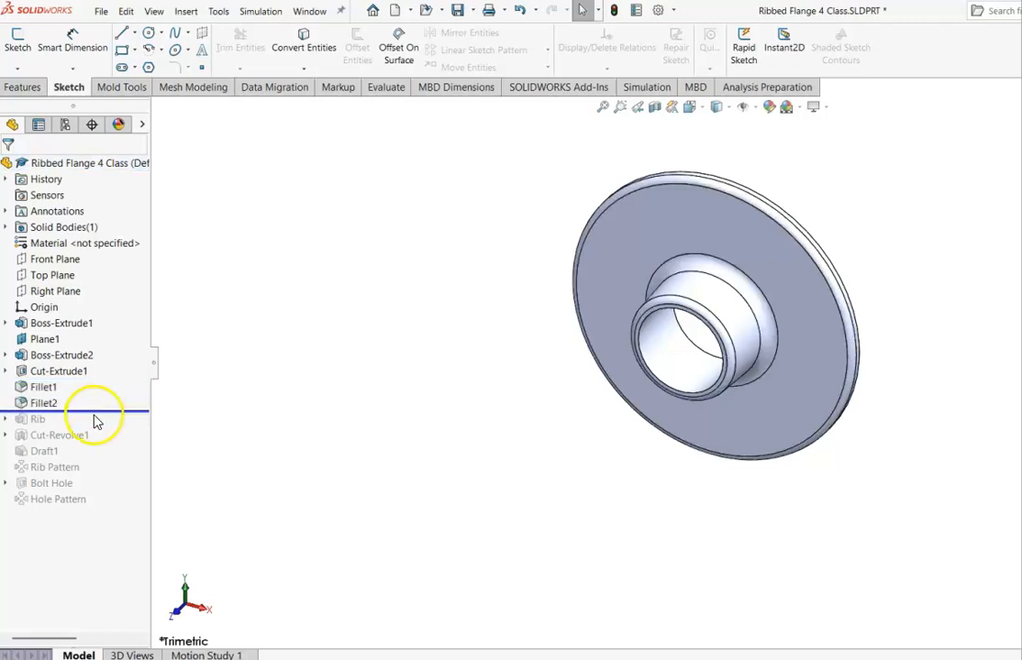
{"action": "left_click_drag", "start_coordinate": [103, 411], "coordinate": [103, 457]}
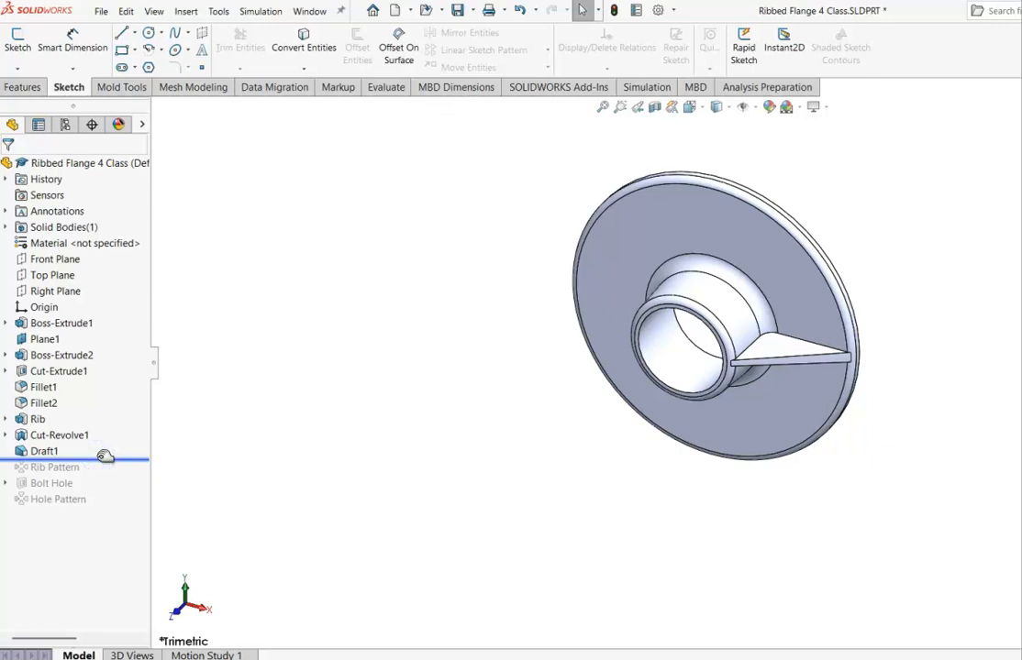
{"action": "left_click_drag", "start_coordinate": [105, 456], "coordinate": [96, 505]}
{"action": "left_click", "coordinate": [372, 374]}
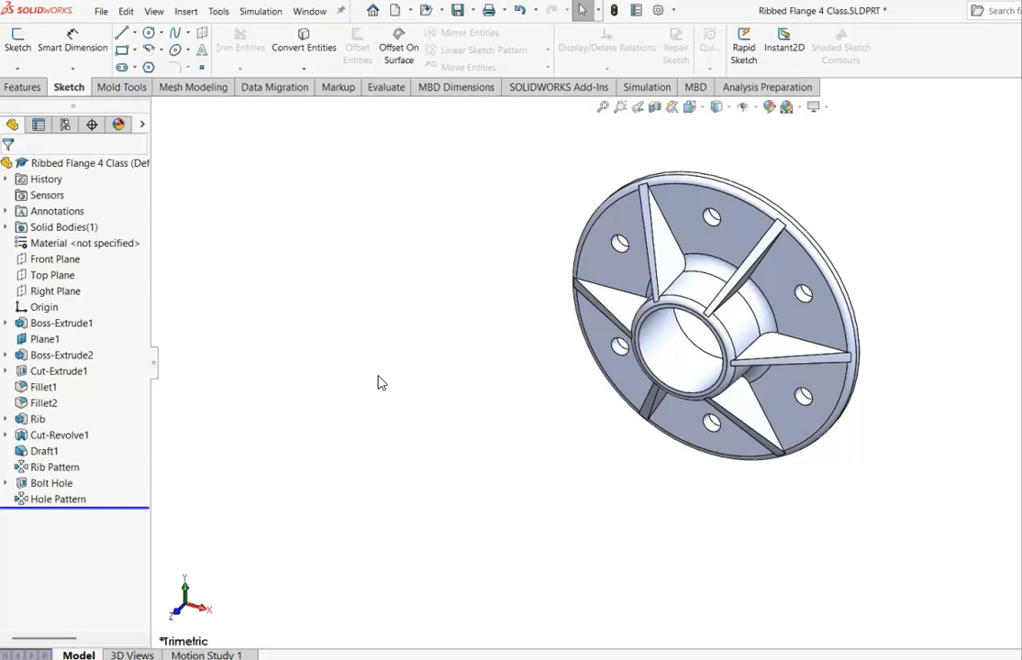
Turn on automatic rebuild for the part's equations and review the list of all model dimensions
{"action": "left_click", "coordinate": [218, 12]}
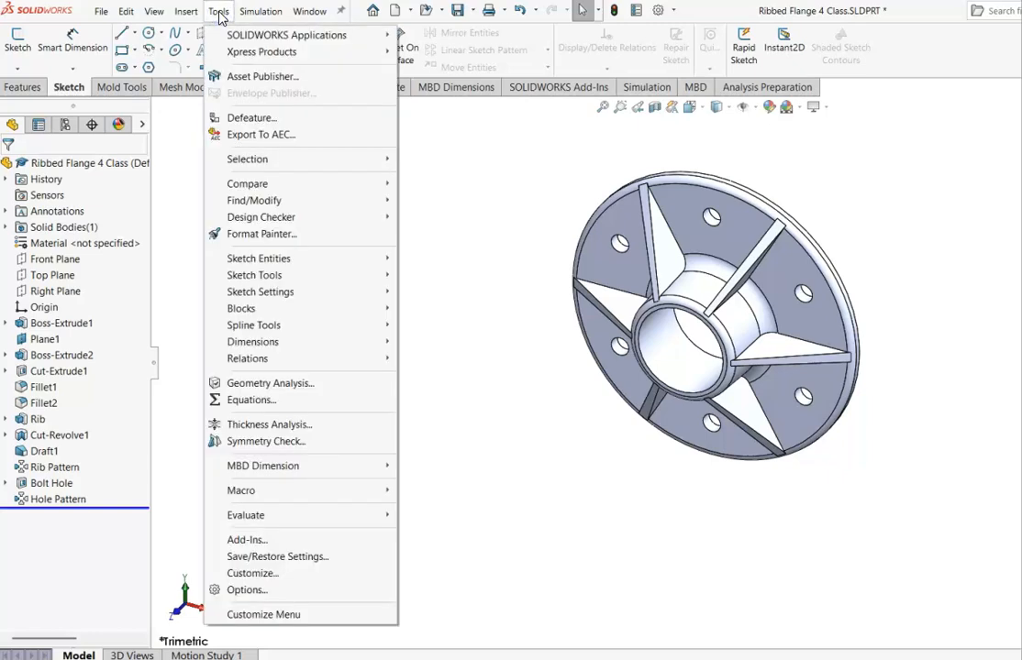
{"action": "left_click", "coordinate": [249, 401]}
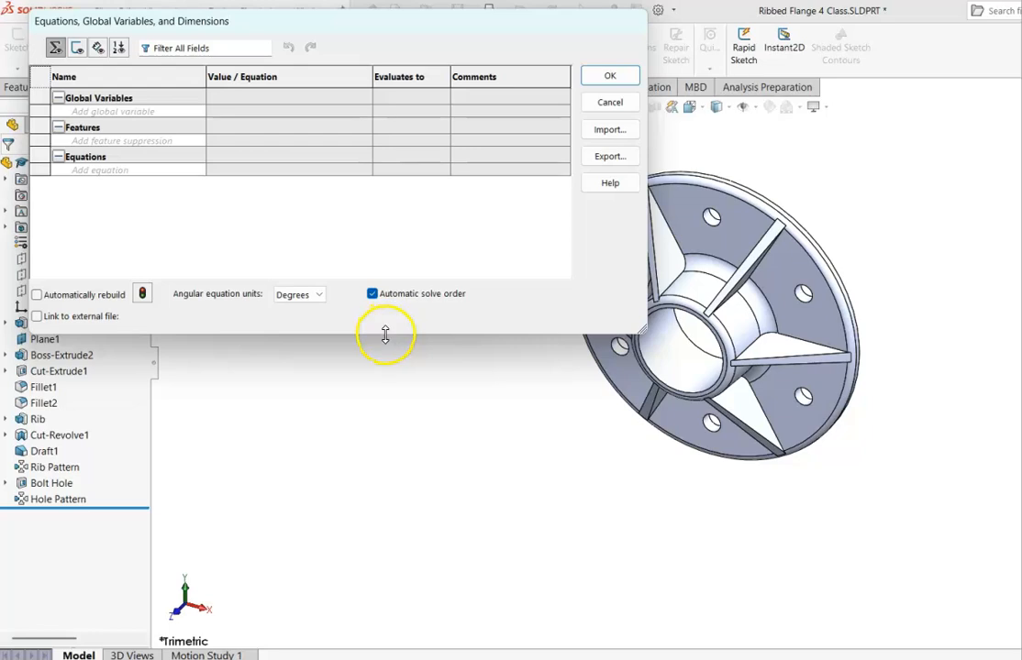
{"action": "left_click_drag", "start_coordinate": [385, 334], "coordinate": [377, 246]}
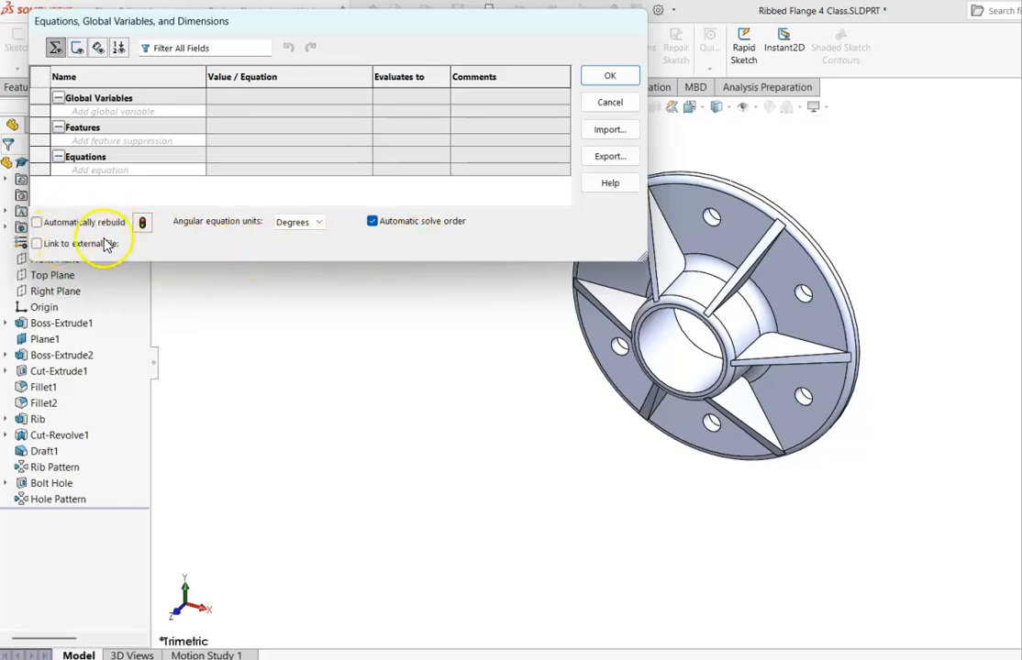
{"action": "left_click", "coordinate": [64, 222]}
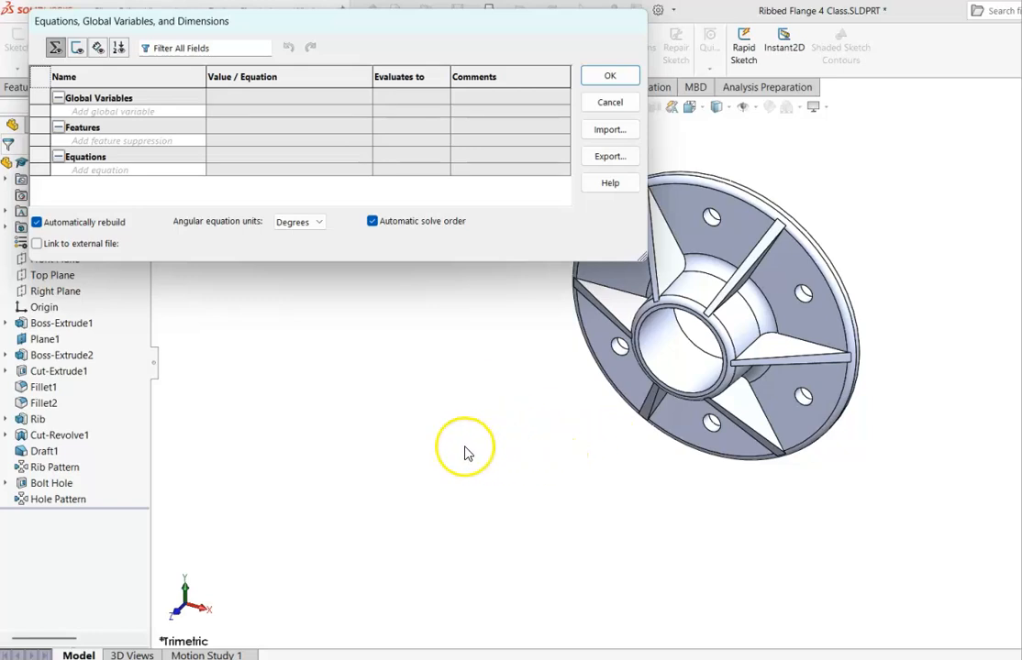
{"action": "left_click", "coordinate": [98, 48]}
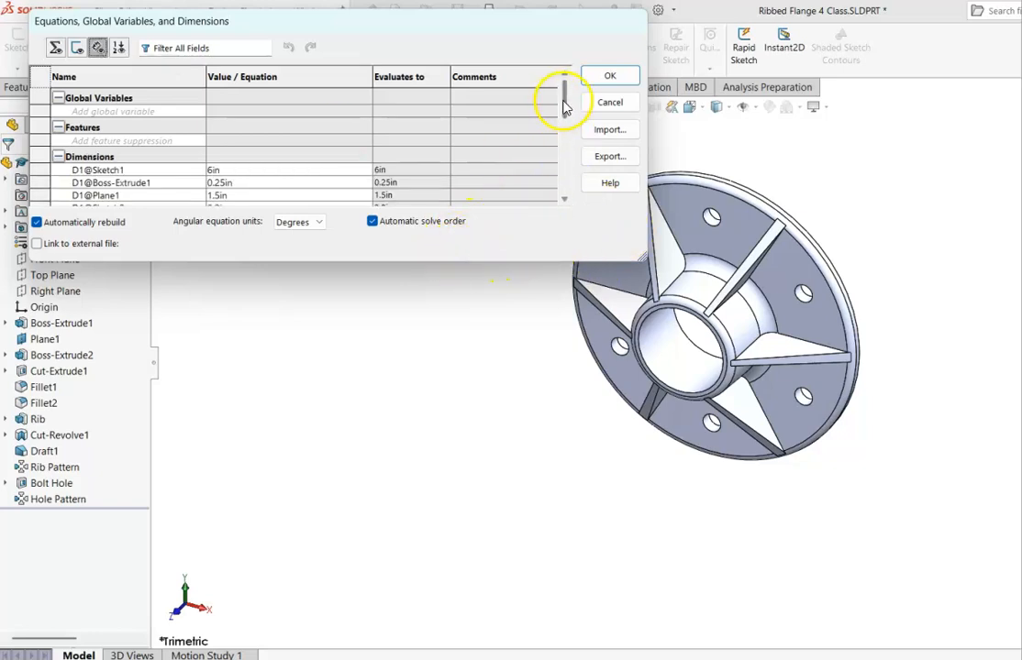
{"action": "mouse_move", "coordinate": [564, 105]}
{"action": "left_mouse_down"}
{"action": "mouse_move", "coordinate": [563, 189]}
{"action": "mouse_move", "coordinate": [556, 134]}
{"action": "left_mouse_up"}
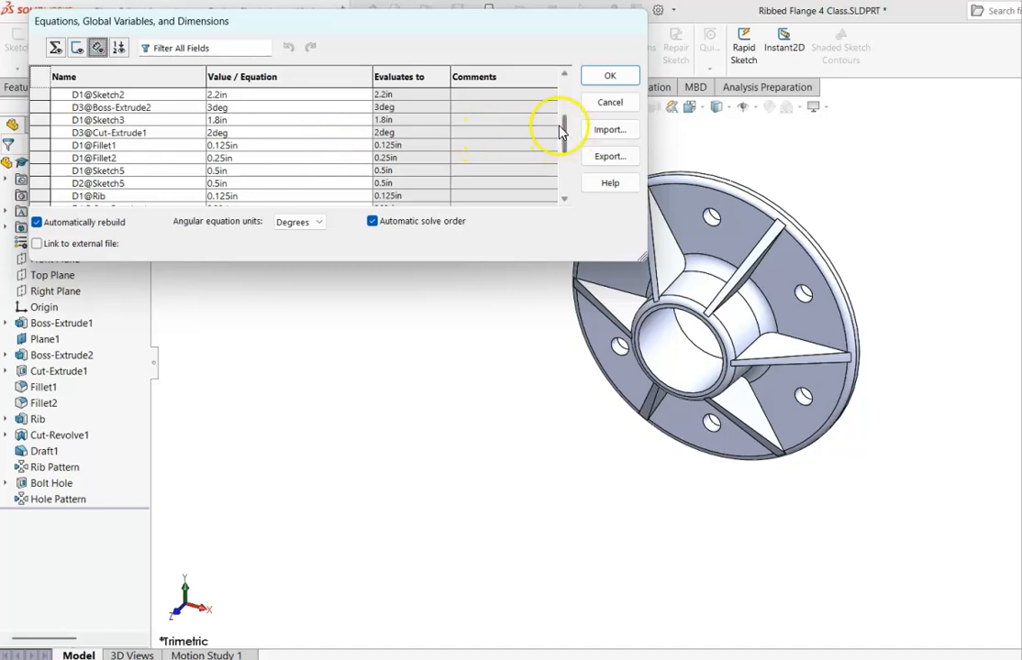
{"action": "left_click_drag", "start_coordinate": [566, 126], "coordinate": [564, 144]}
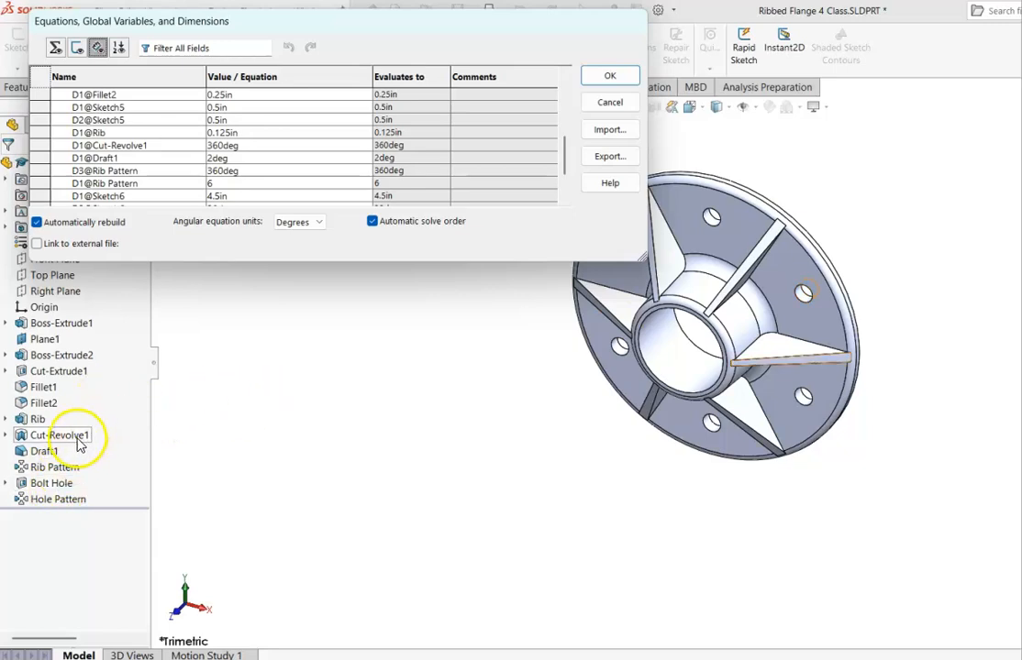
Add a global variable named Ribs and link it to the rib pattern's instance count, D1@Rib Pattern
{"action": "left_click", "coordinate": [62, 468]}
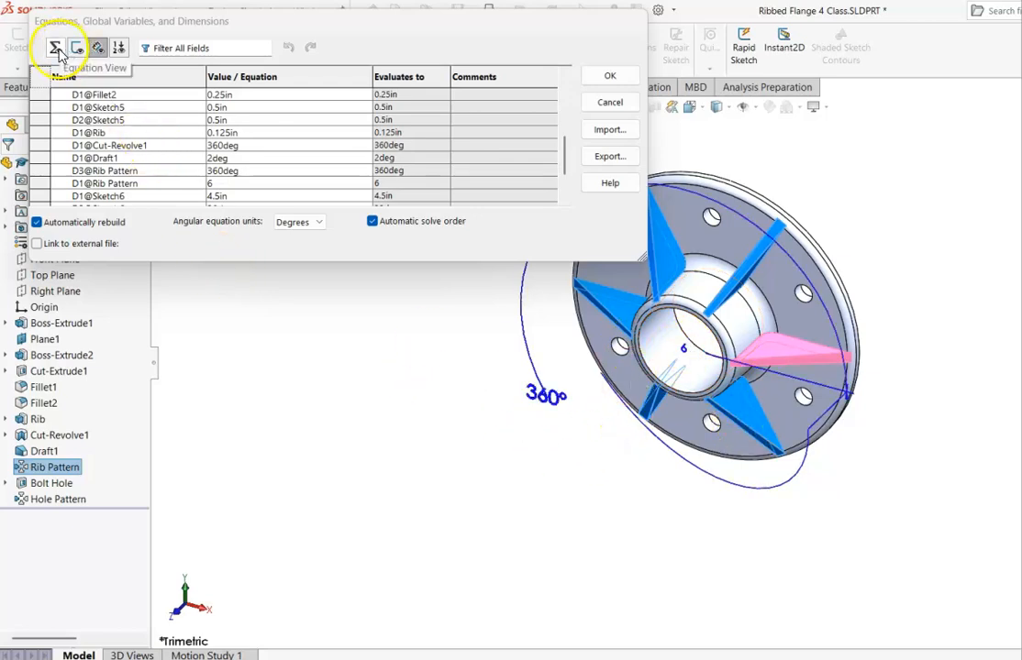
{"action": "left_click", "coordinate": [58, 49]}
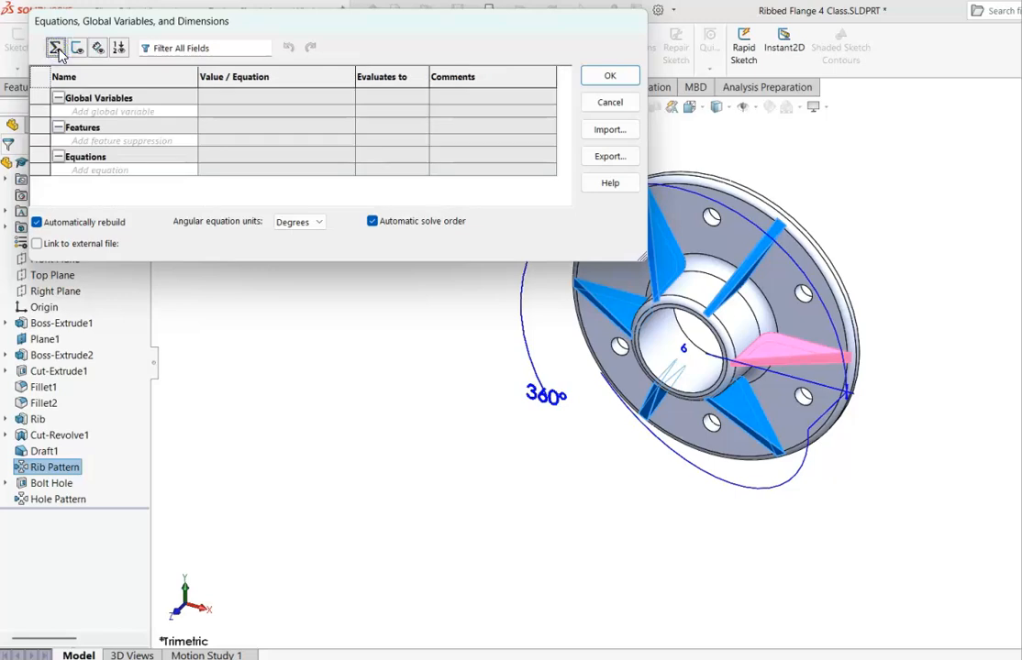
{"action": "left_click", "coordinate": [109, 111]}
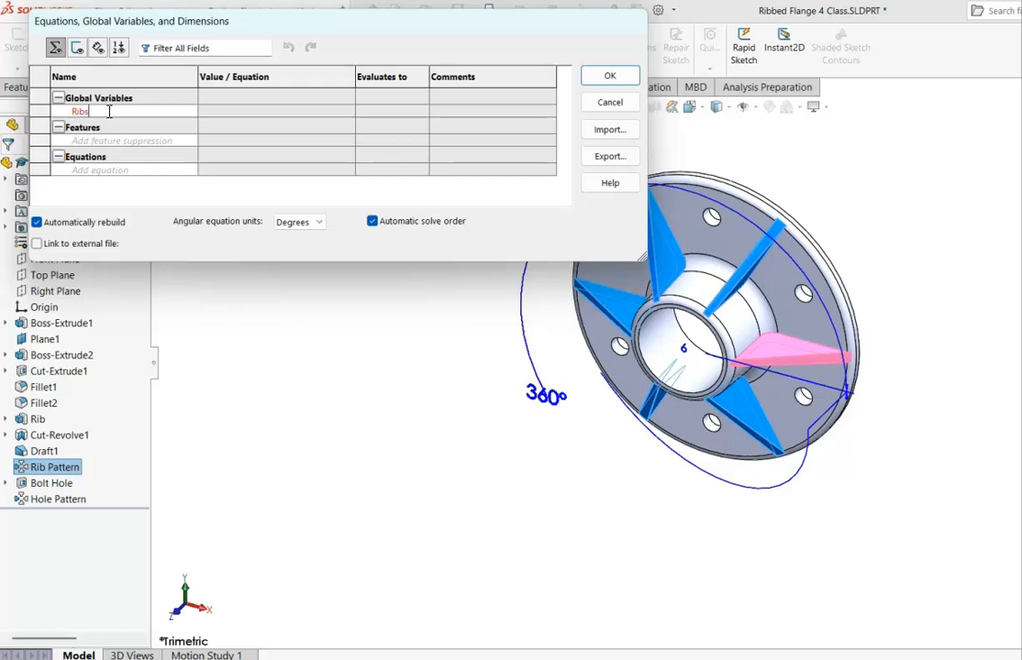
{"action": "left_click", "coordinate": [120, 177]}
{"action": "left_click", "coordinate": [108, 111]}
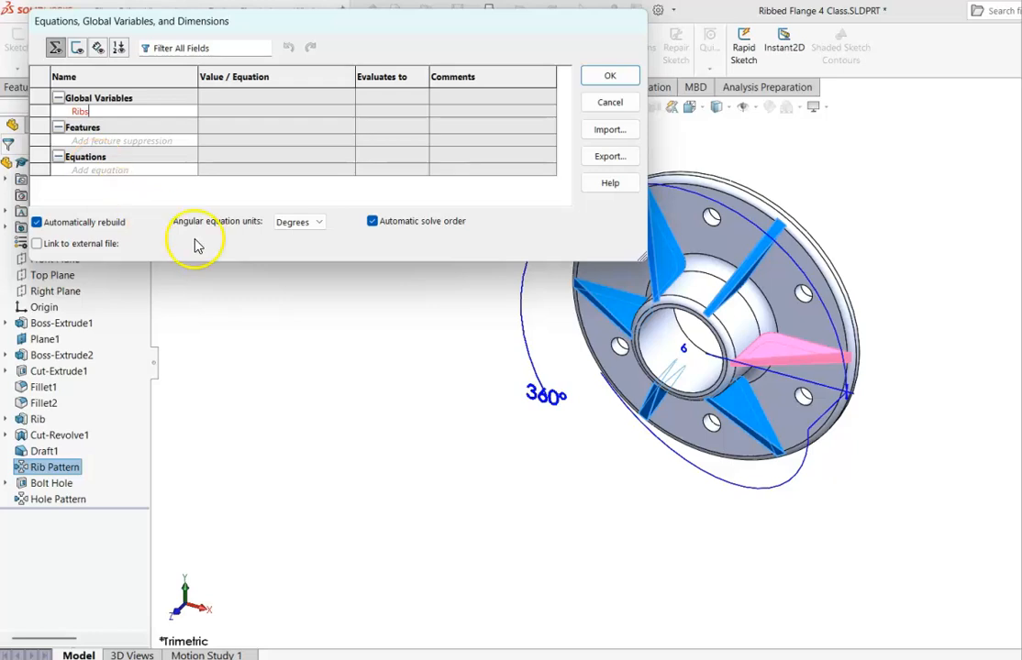
{"action": "left_click", "coordinate": [219, 111]}
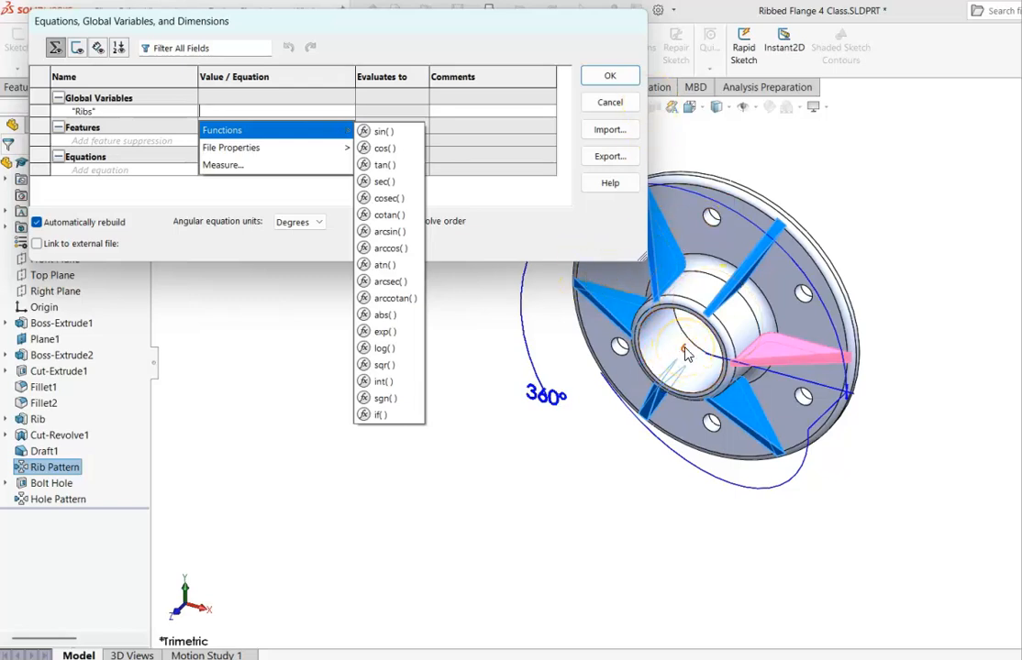
{"action": "left_click", "coordinate": [686, 355]}
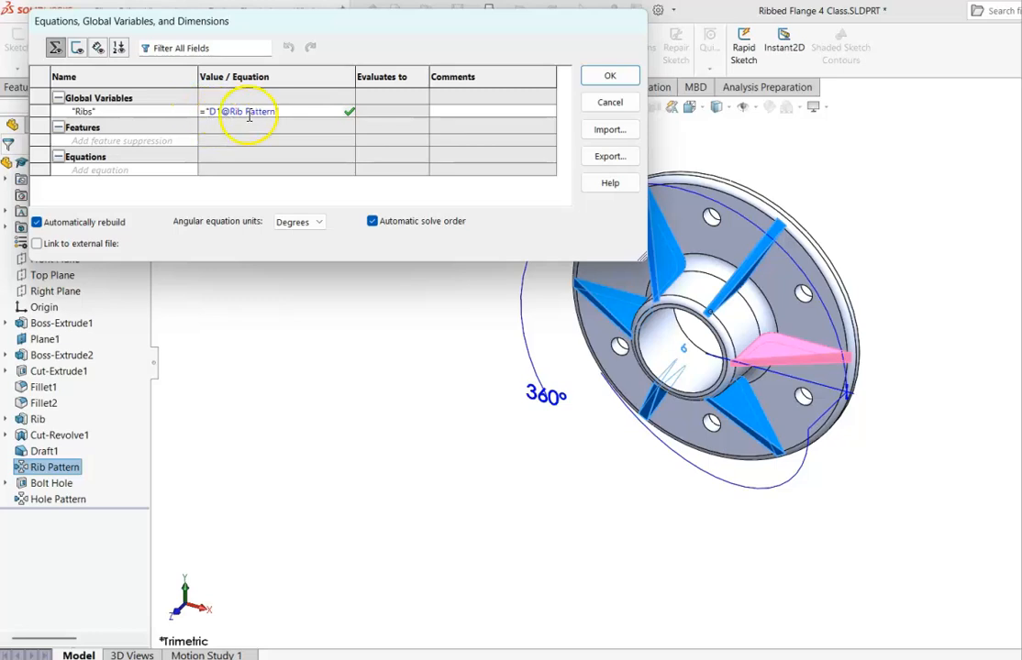
{"action": "left_click", "coordinate": [349, 112]}
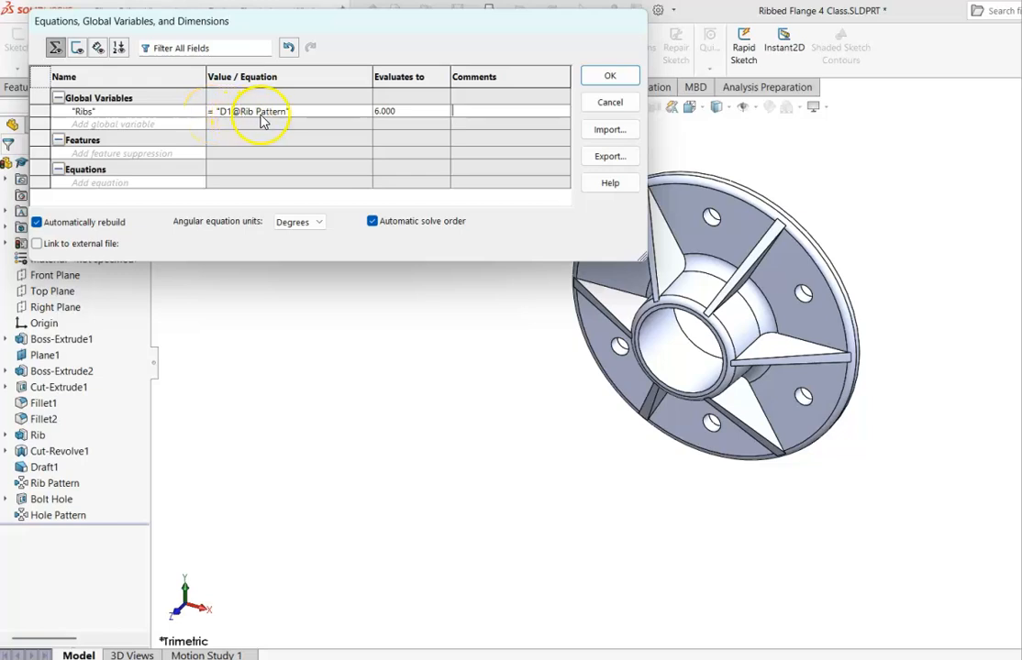
Check the Ribs variable in the dimension and equation listings, and accept the equation changes
{"action": "left_click", "coordinate": [98, 49]}
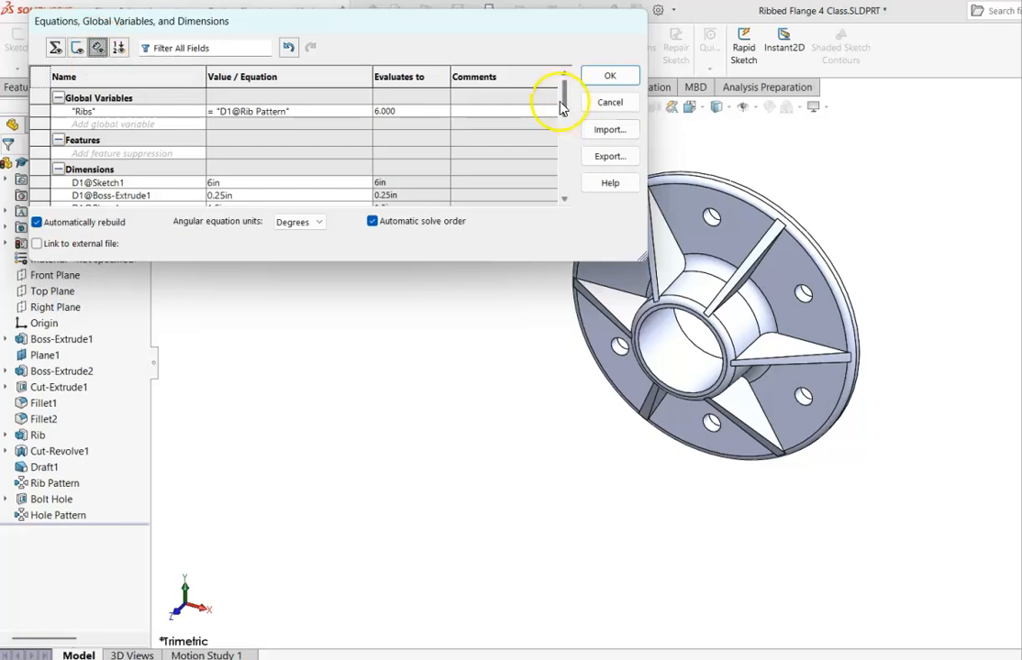
{"action": "left_click_drag", "start_coordinate": [565, 108], "coordinate": [572, 75]}
{"action": "left_click", "coordinate": [54, 48]}
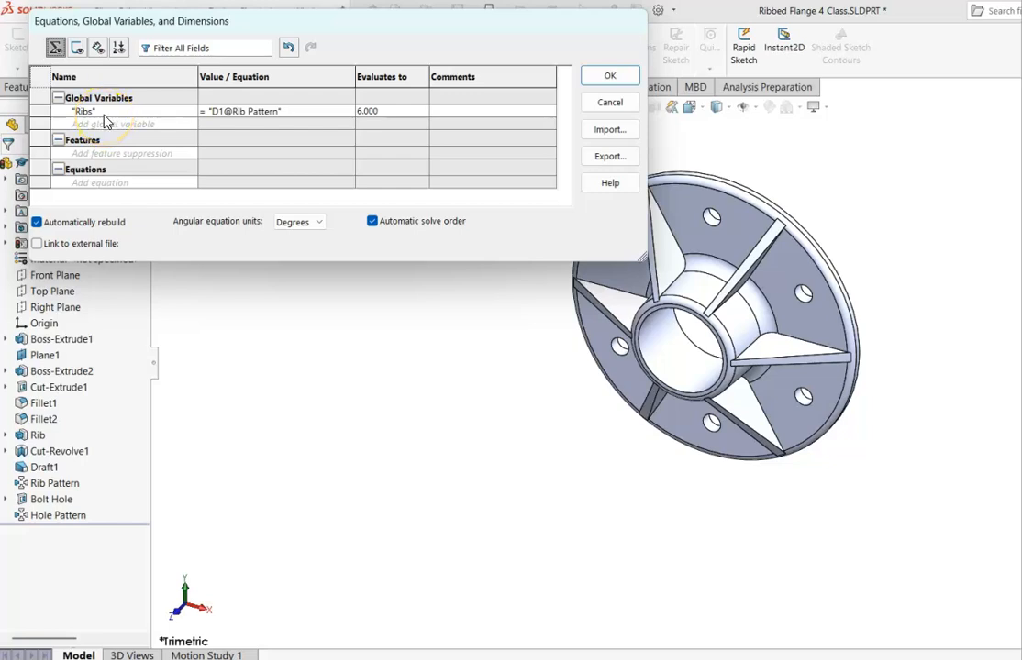
{"action": "left_click", "coordinate": [103, 181]}
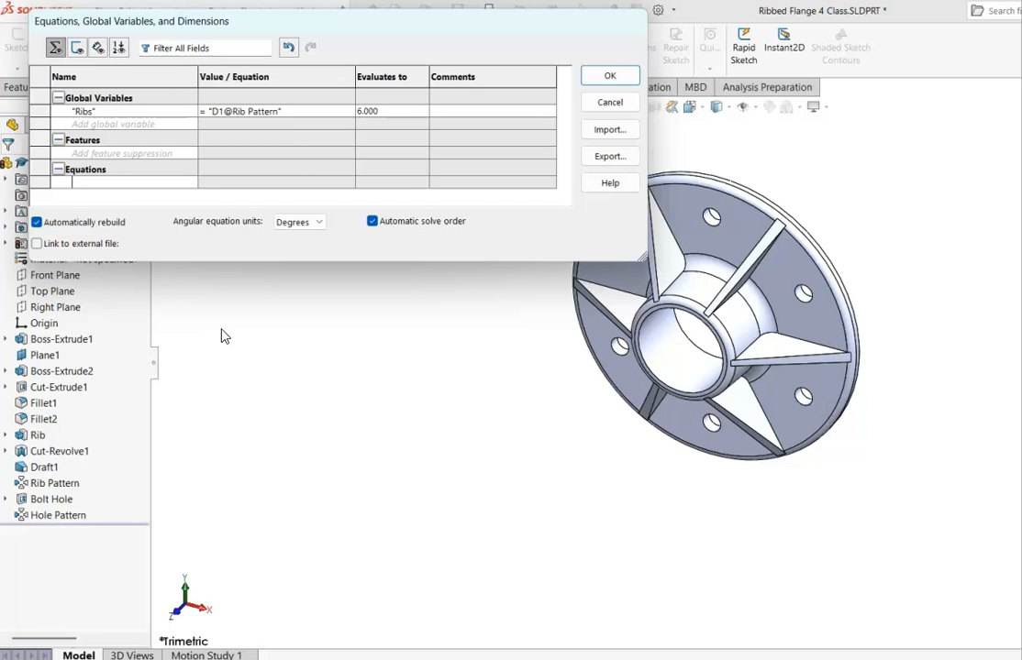
{"action": "left_click", "coordinate": [591, 77]}
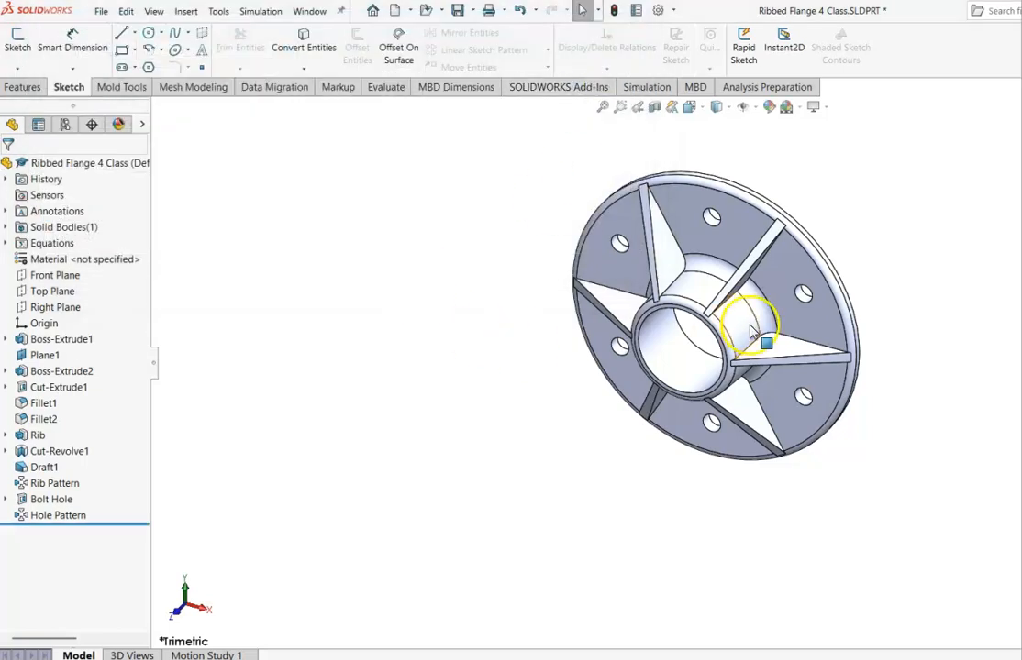
Try the rib pattern with 9 instances, rebuild the part, and undo the change
{"action": "left_click", "coordinate": [752, 266]}
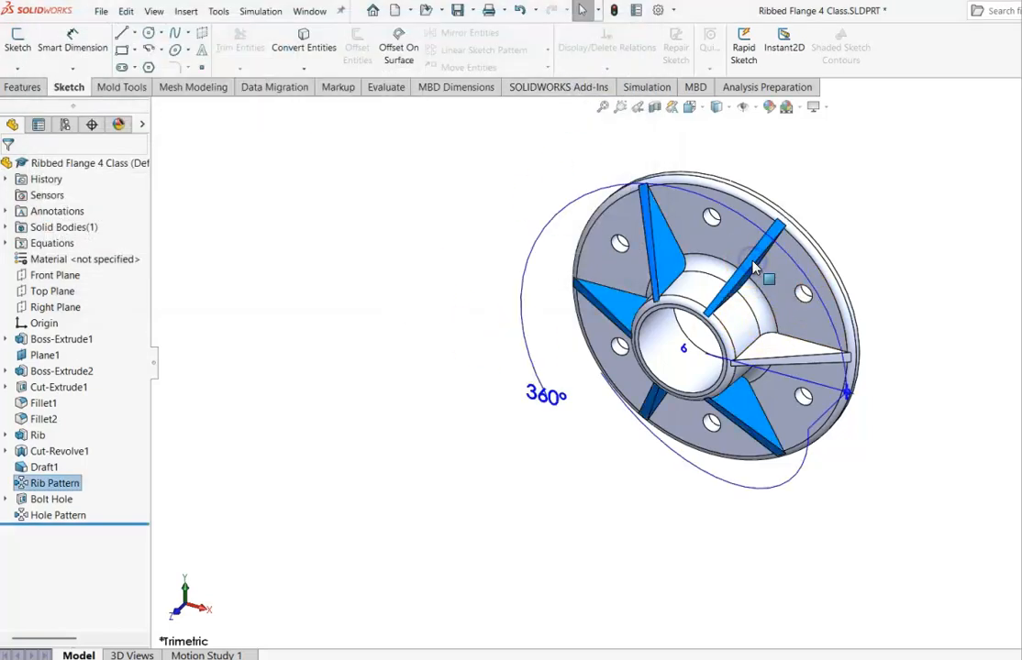
{"action": "double_click", "coordinate": [687, 355]}
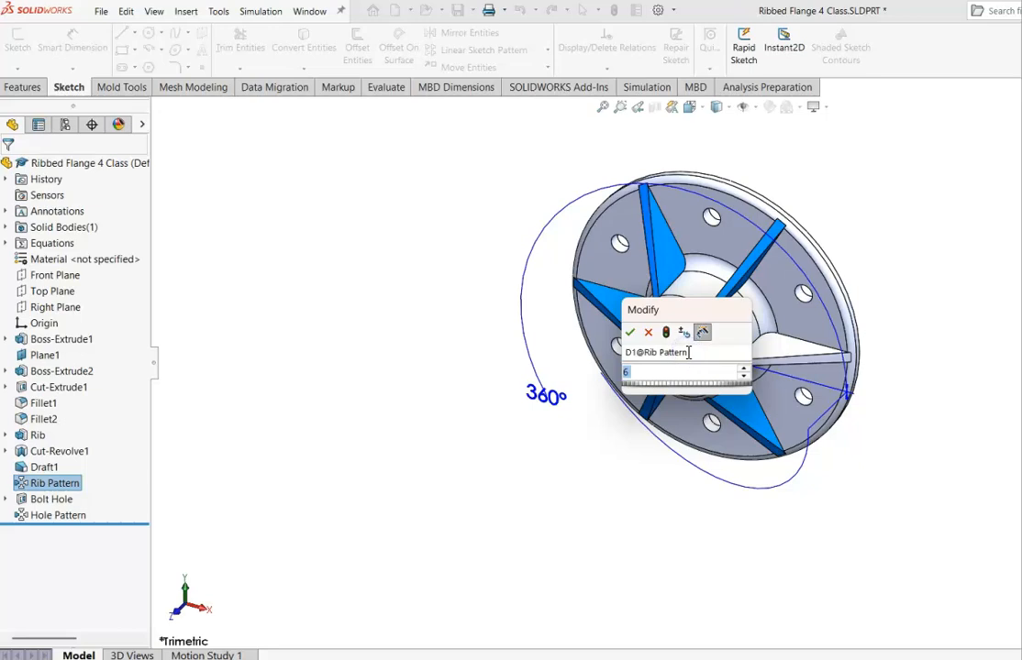
{"action": "type", "text": "12"}
{"action": "key", "text": "BackSpace"}
{"action": "key", "text": "BackSpace"}
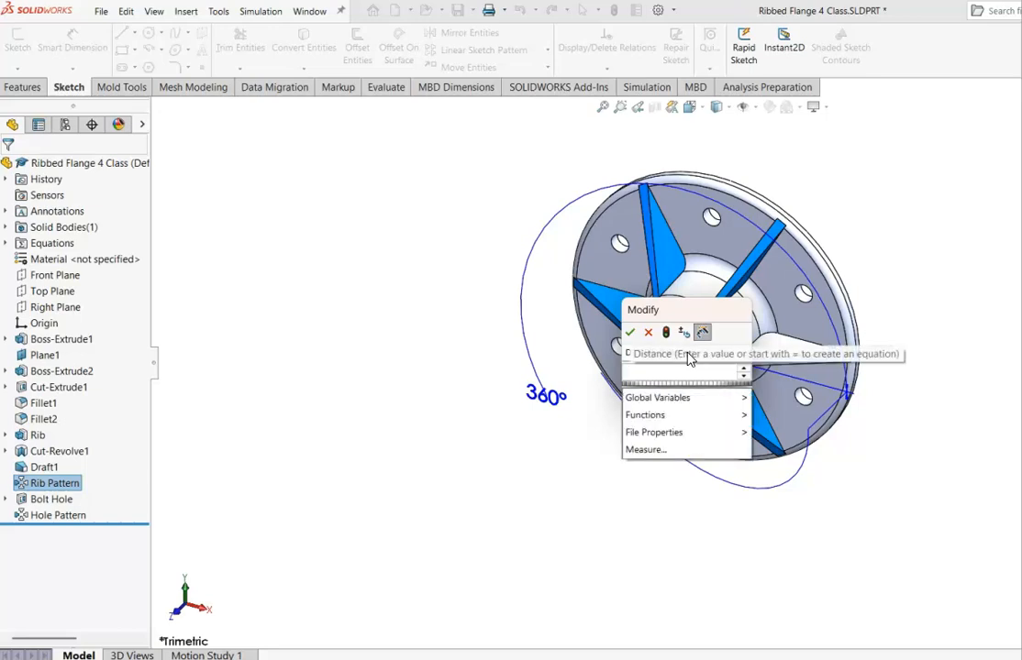
{"action": "type", "text": "9"}
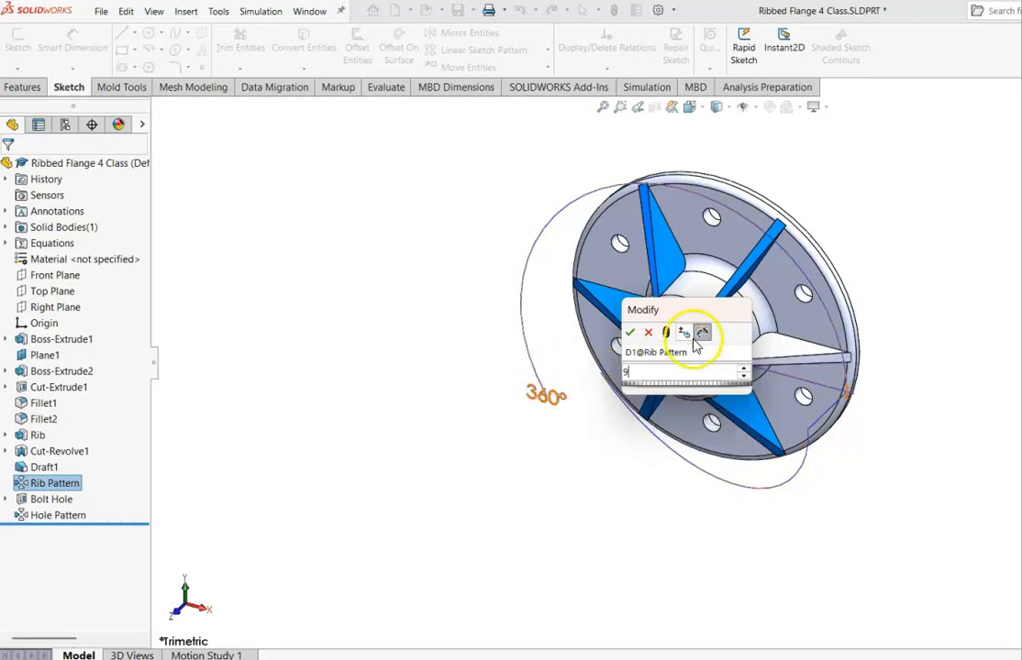
{"action": "left_click", "coordinate": [629, 332]}
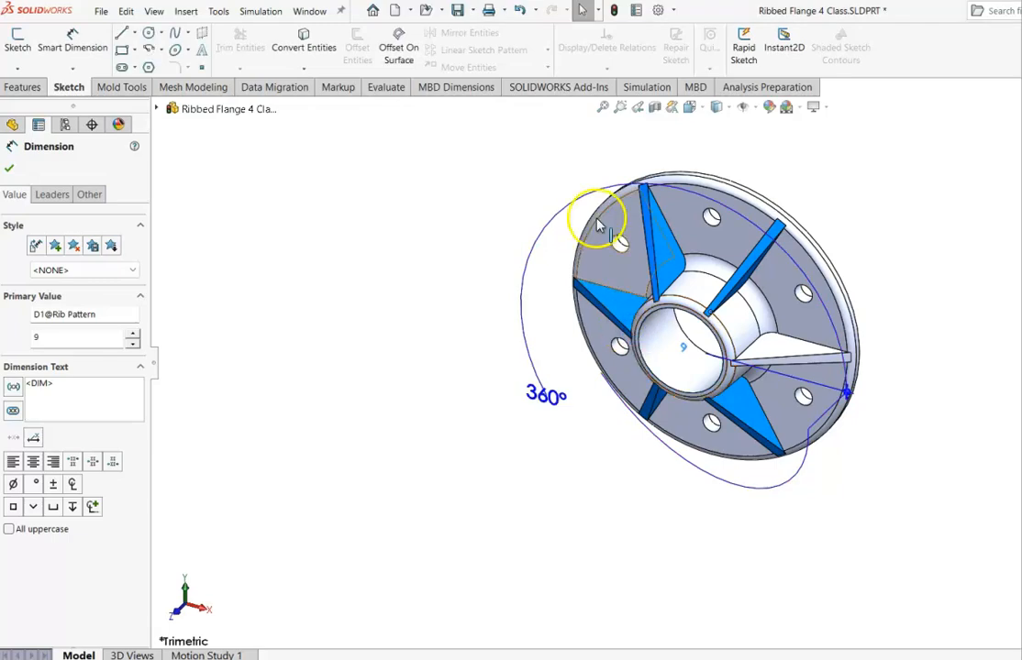
{"action": "left_click", "coordinate": [613, 10]}
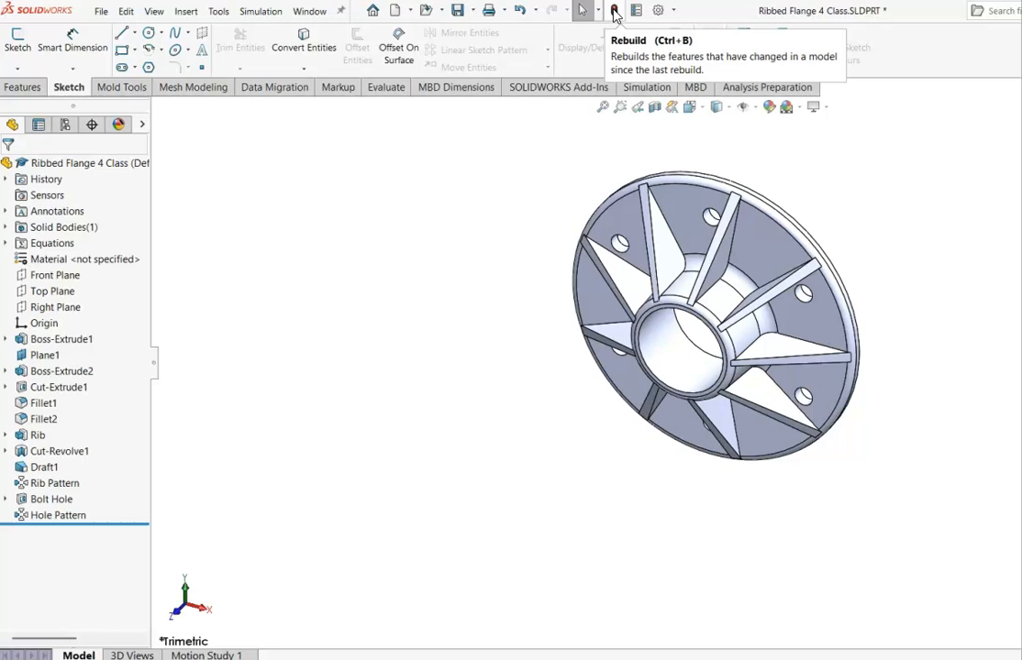
{"action": "left_click", "coordinate": [520, 11]}
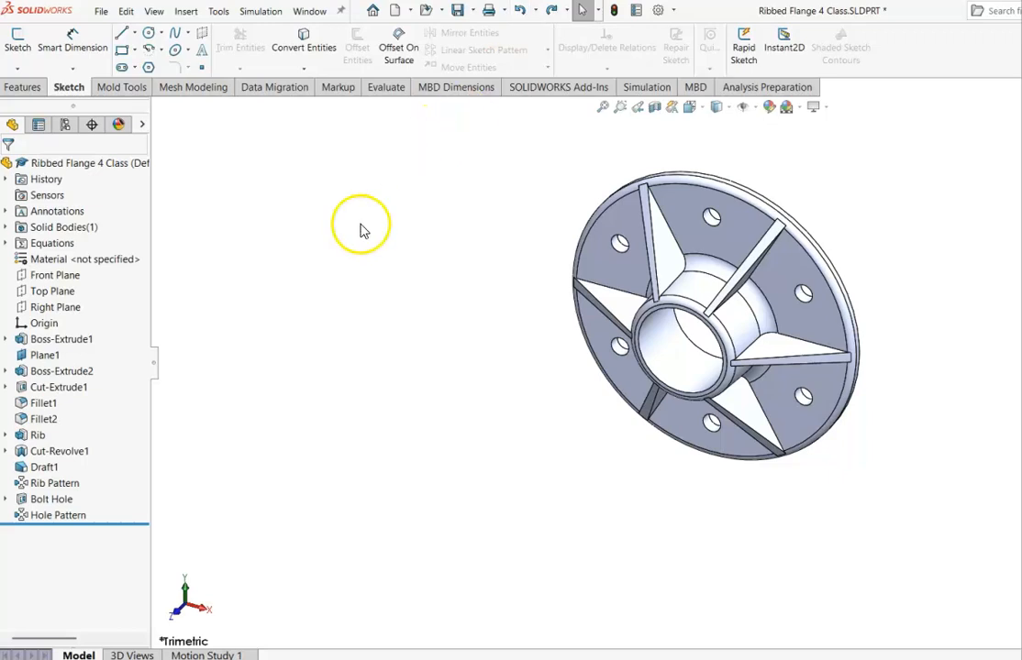
Add an equation that sets the hole pattern's instance count, D1@Hole Pattern, equal to the global variable Ribs, and accept the changes
{"action": "left_click", "coordinate": [214, 14]}
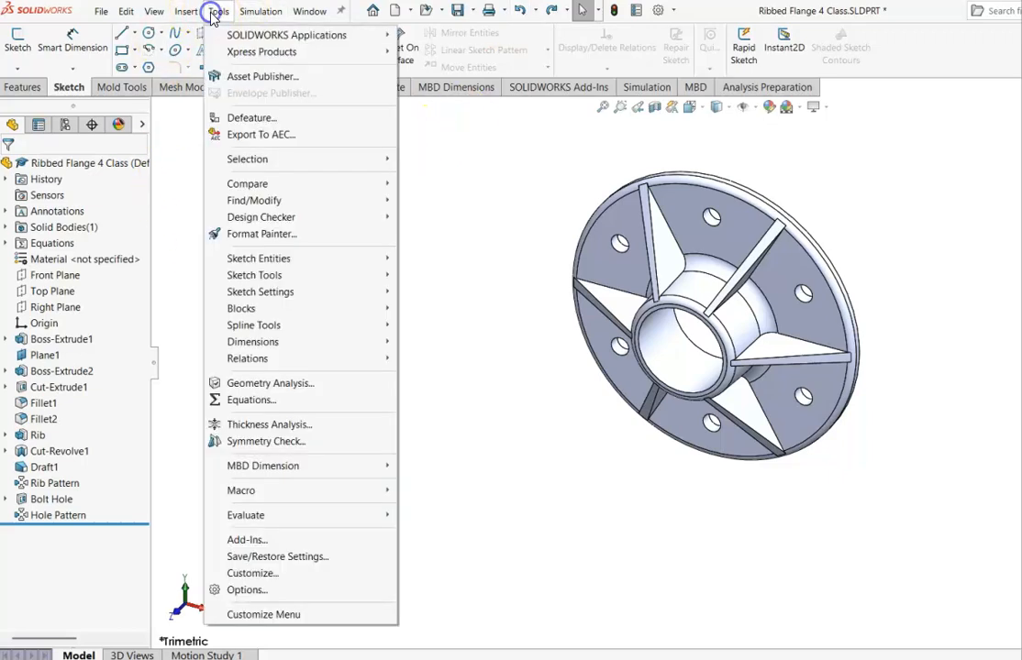
{"action": "left_click", "coordinate": [260, 401]}
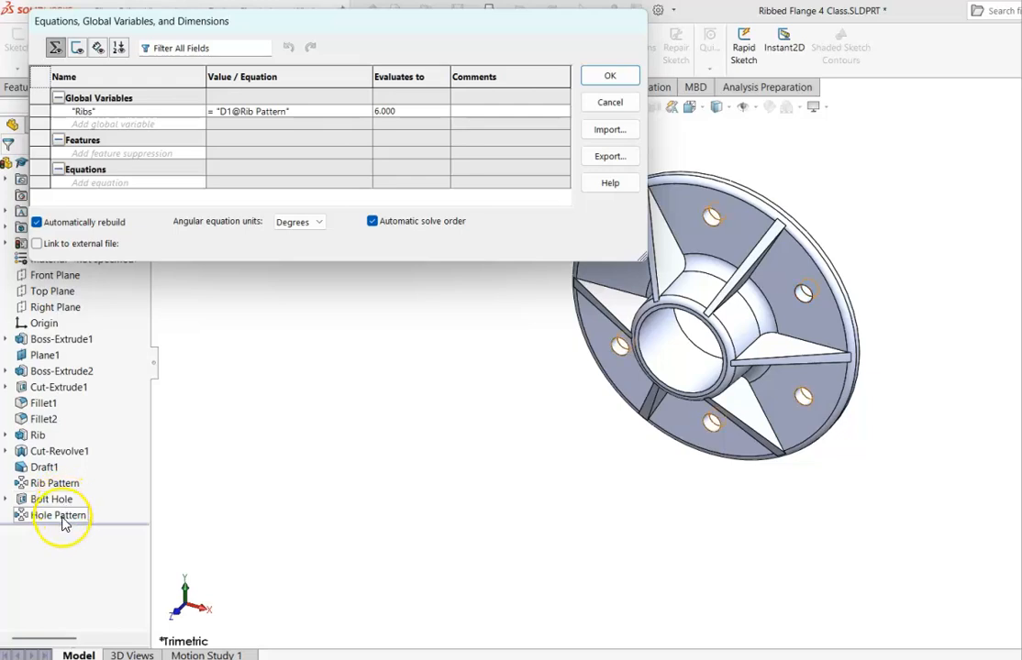
{"action": "mouse_move", "coordinate": [64, 523]}
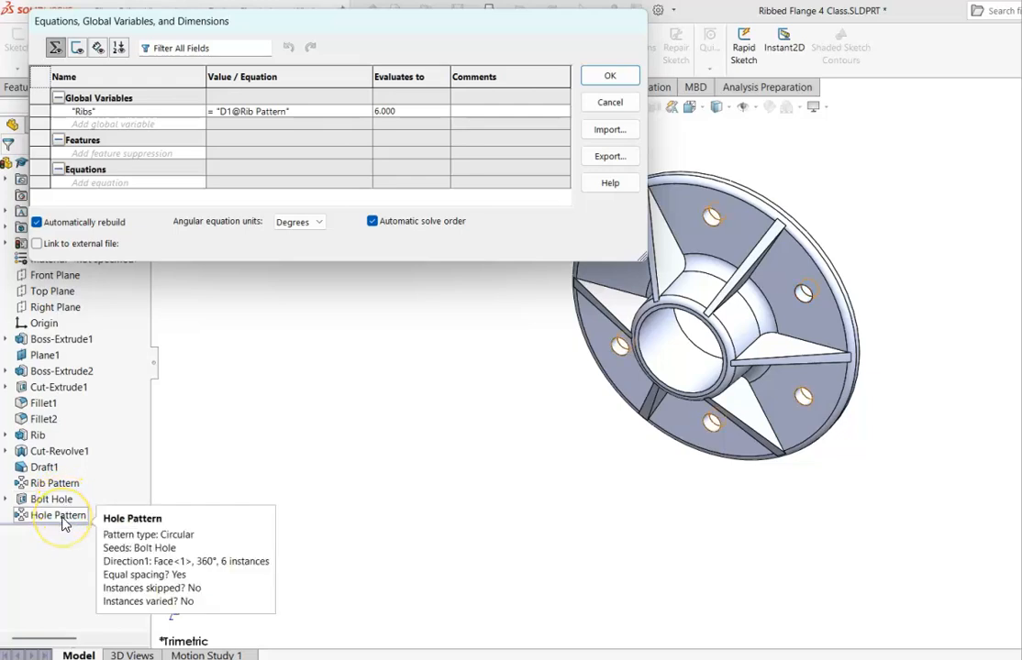
{"action": "left_click", "coordinate": [103, 183]}
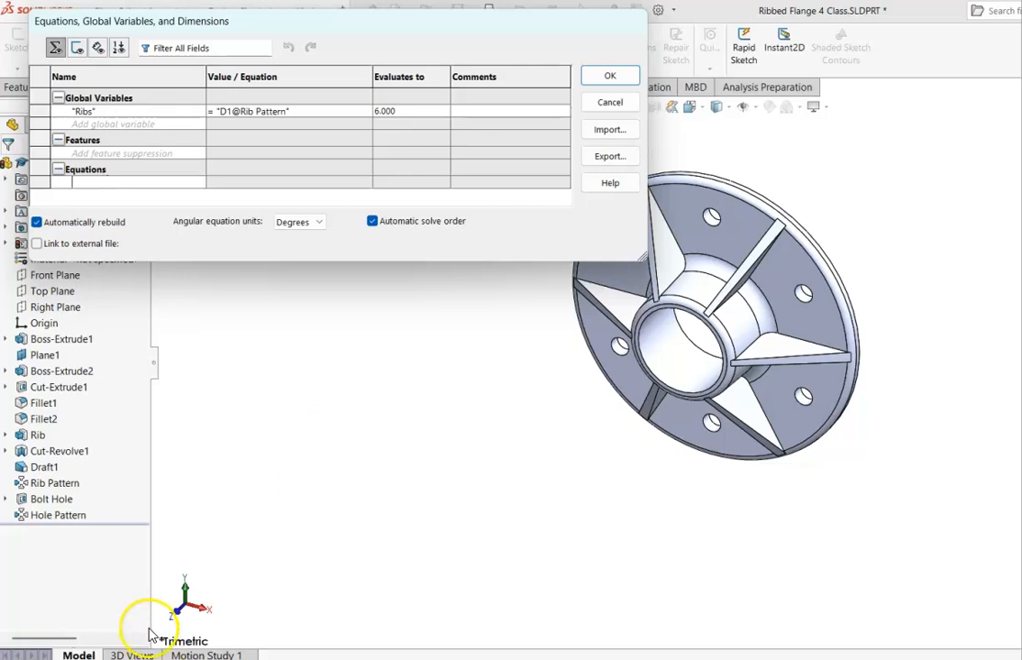
{"action": "mouse_move", "coordinate": [46, 521]}
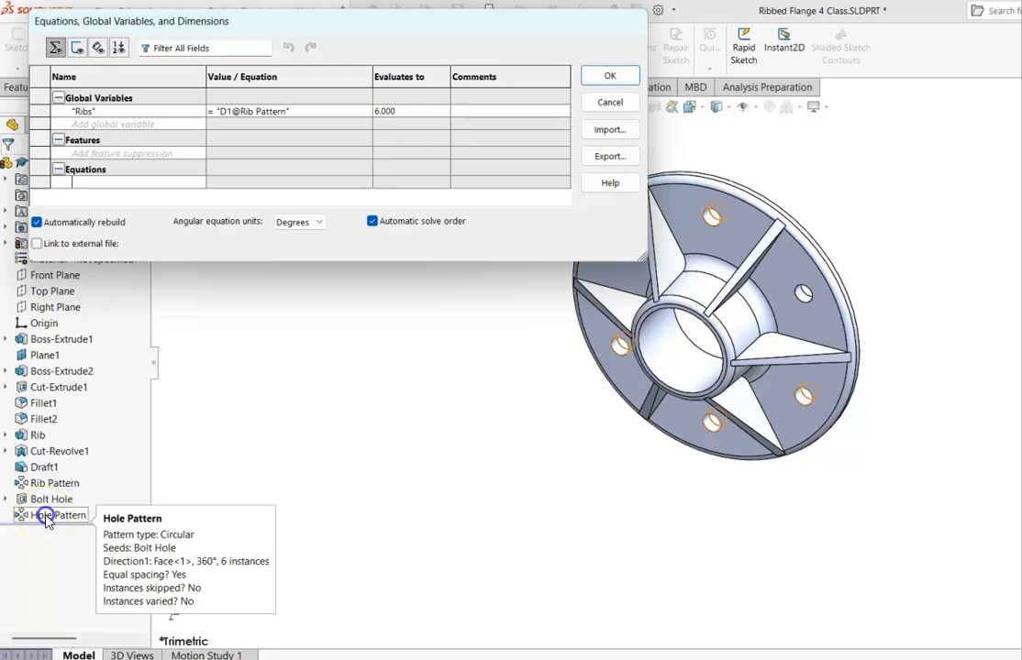
{"action": "left_click", "coordinate": [46, 517]}
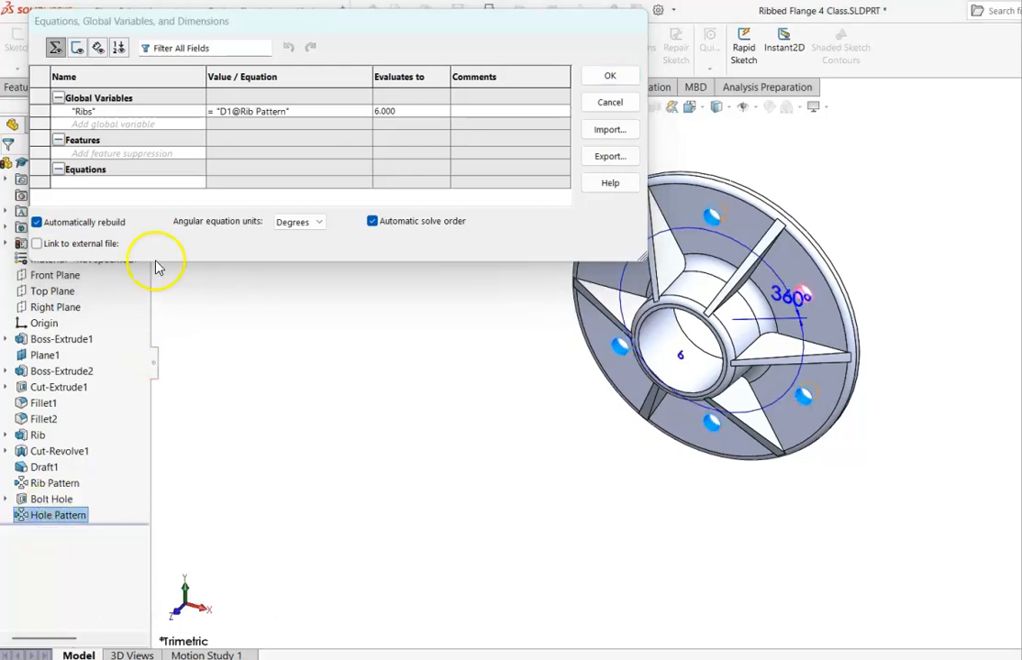
{"action": "left_click", "coordinate": [132, 181]}
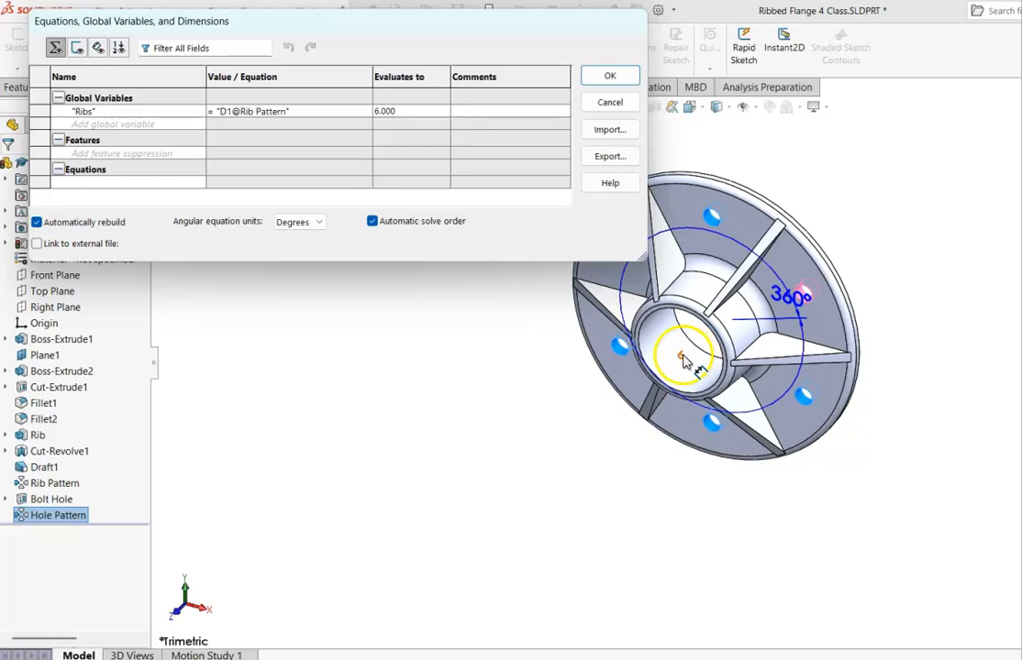
{"action": "left_click", "coordinate": [682, 358]}
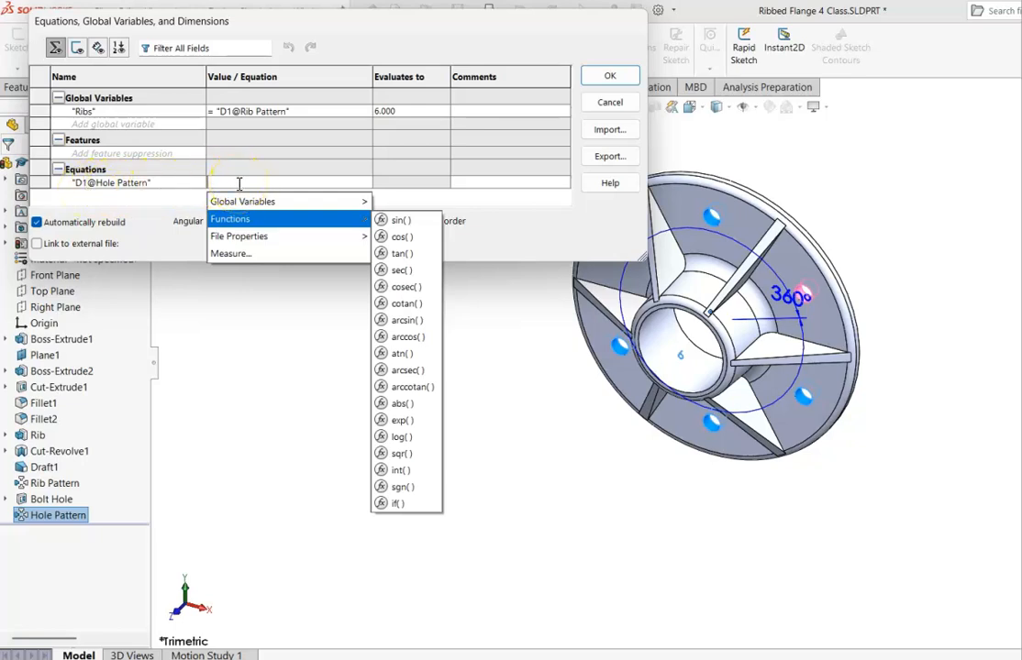
{"action": "mouse_move", "coordinate": [240, 199]}
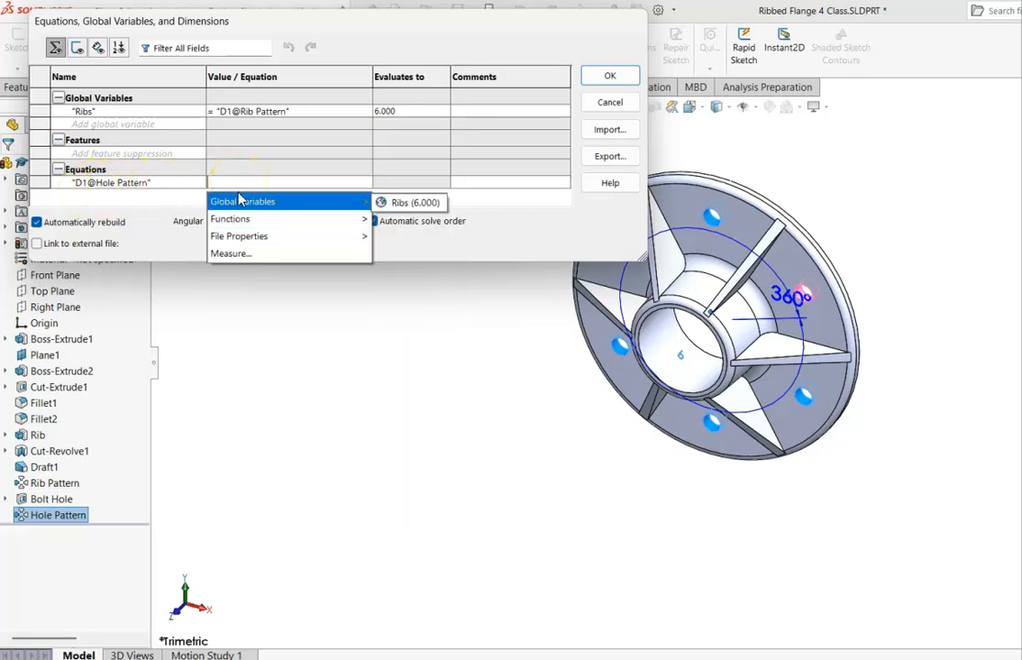
{"action": "left_click", "coordinate": [414, 202]}
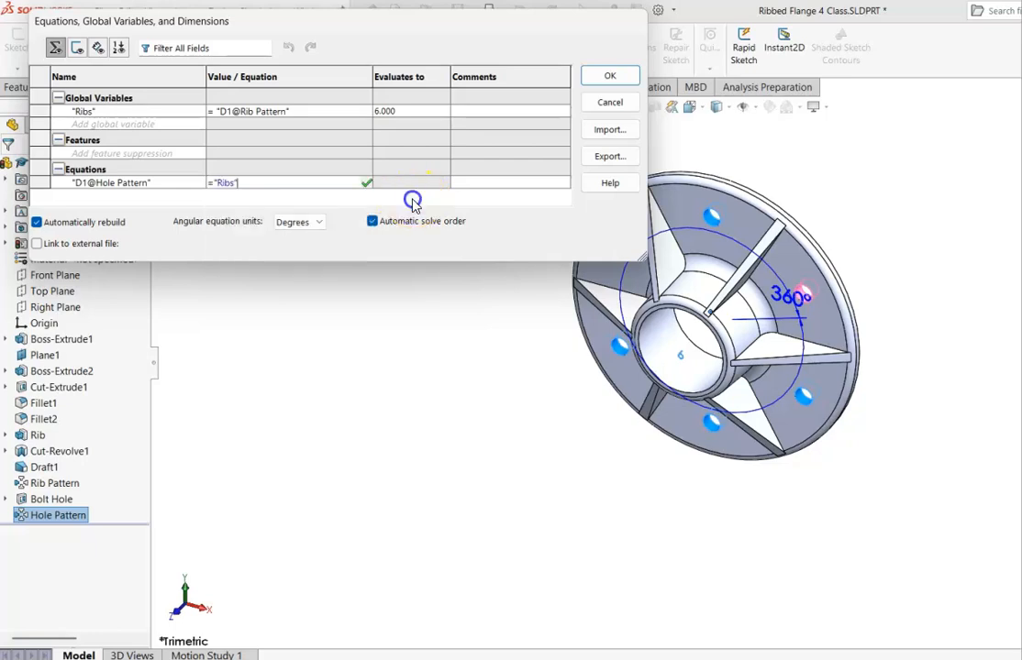
{"action": "left_click", "coordinate": [366, 184]}
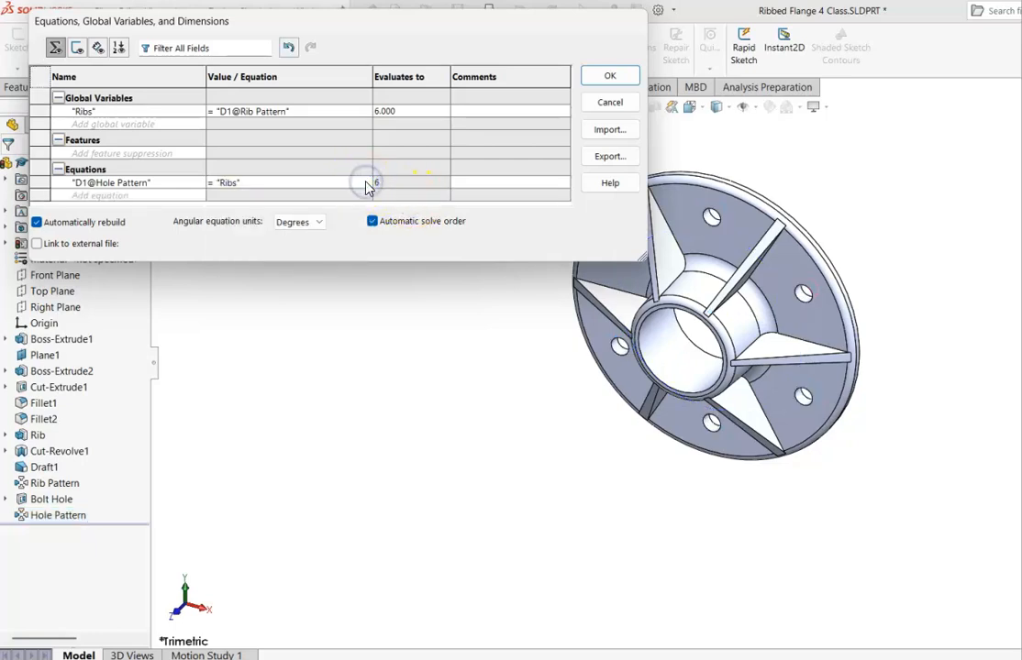
{"action": "left_click", "coordinate": [610, 77]}
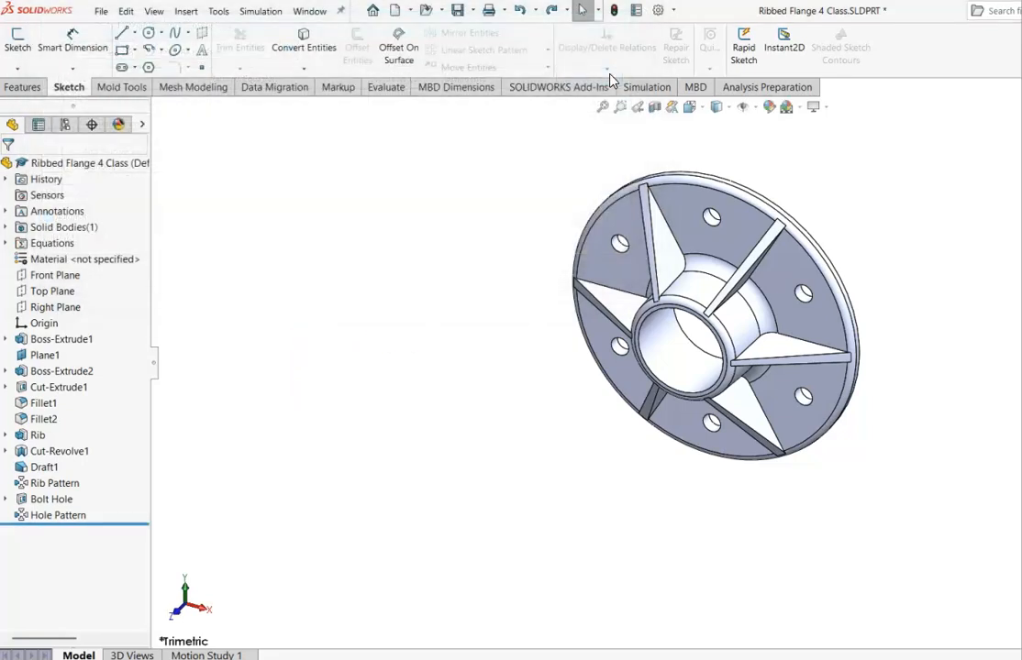
Set the rib pattern to 9 instances and rebuild the part
{"action": "left_click", "coordinate": [736, 293]}
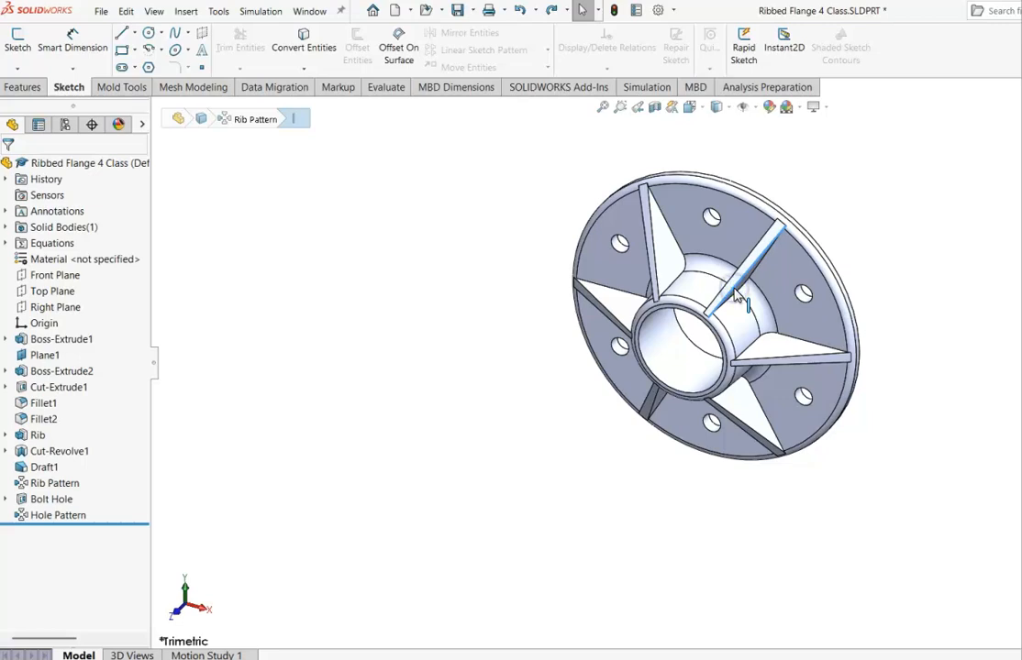
{"action": "double_click", "coordinate": [684, 355]}
{"action": "left_click_drag", "start_coordinate": [686, 356], "coordinate": [668, 355]}
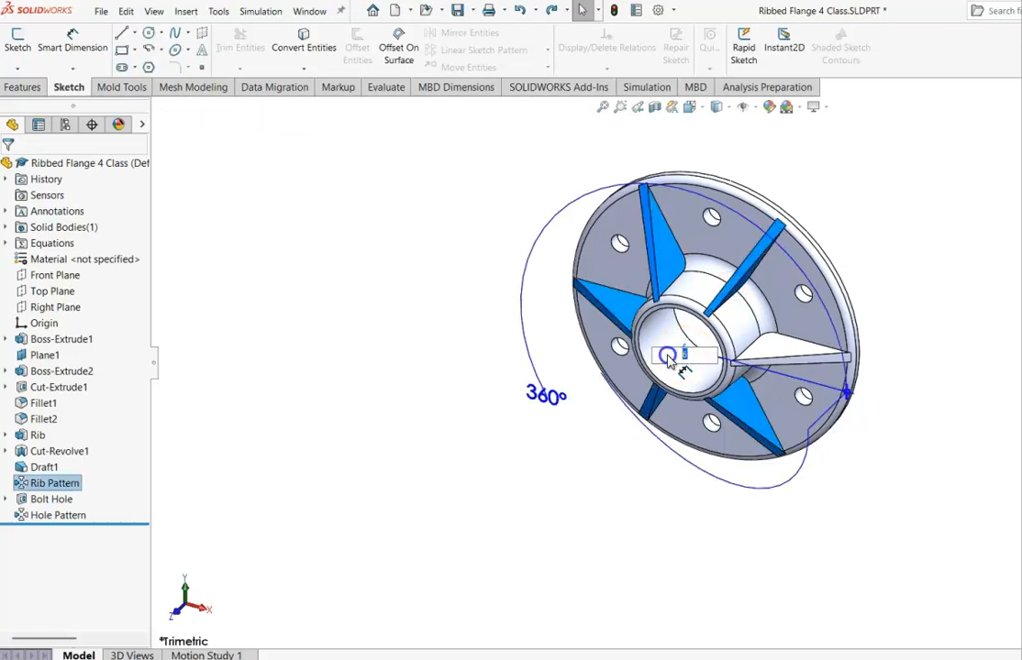
{"action": "type", "text": "9"}
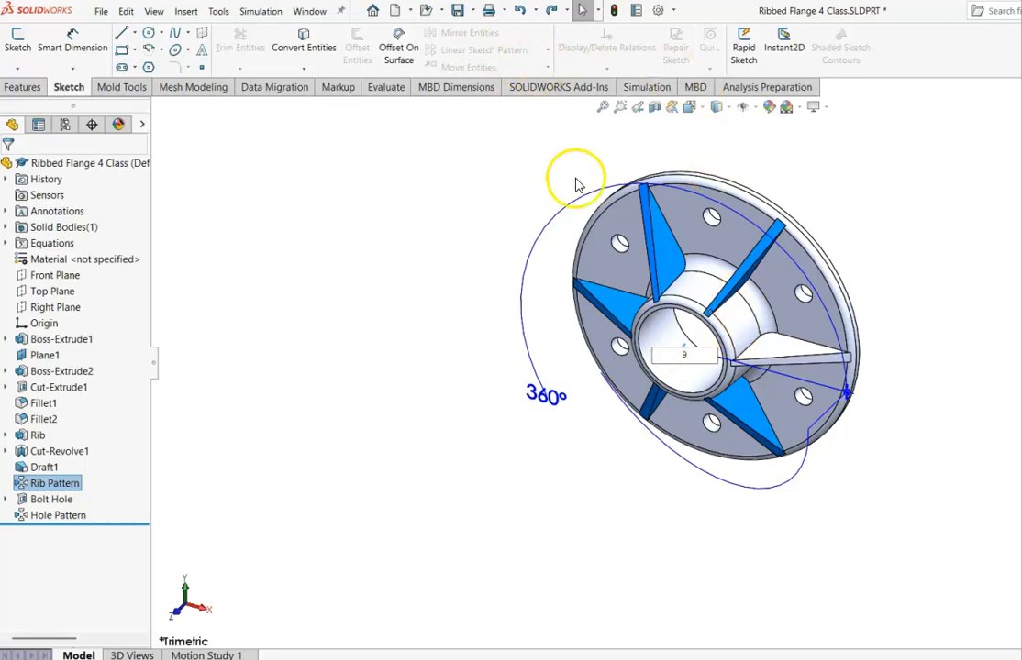
{"action": "left_click", "coordinate": [410, 268]}
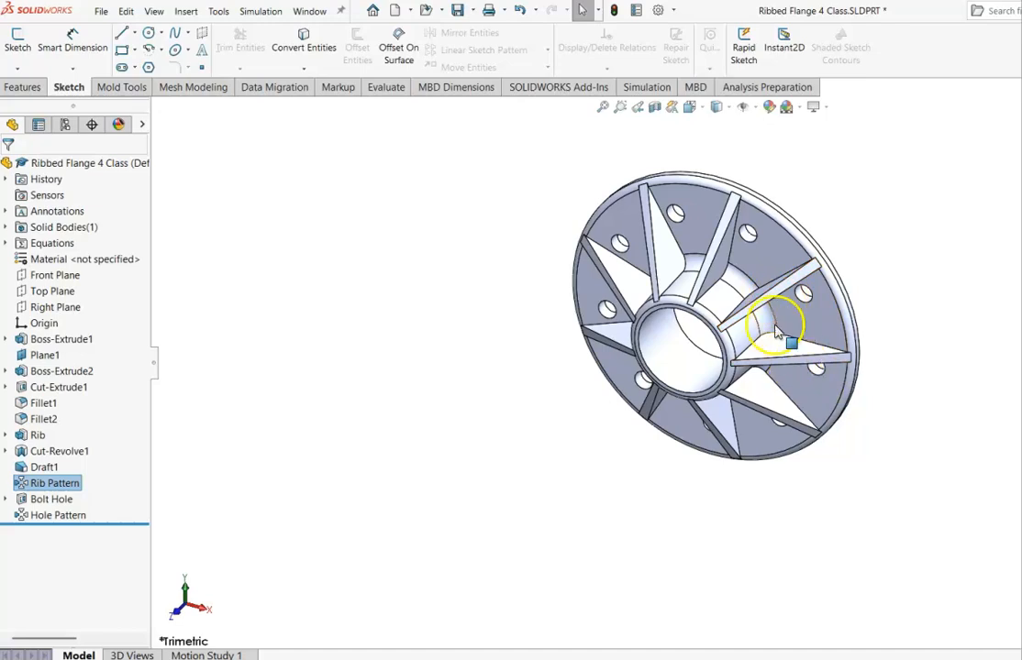
Start a new equation for the bolt hole's angle dimension, D2@Sketch6, taken from the Bolt Hole feature's sketch
{"action": "left_click", "coordinate": [220, 13]}
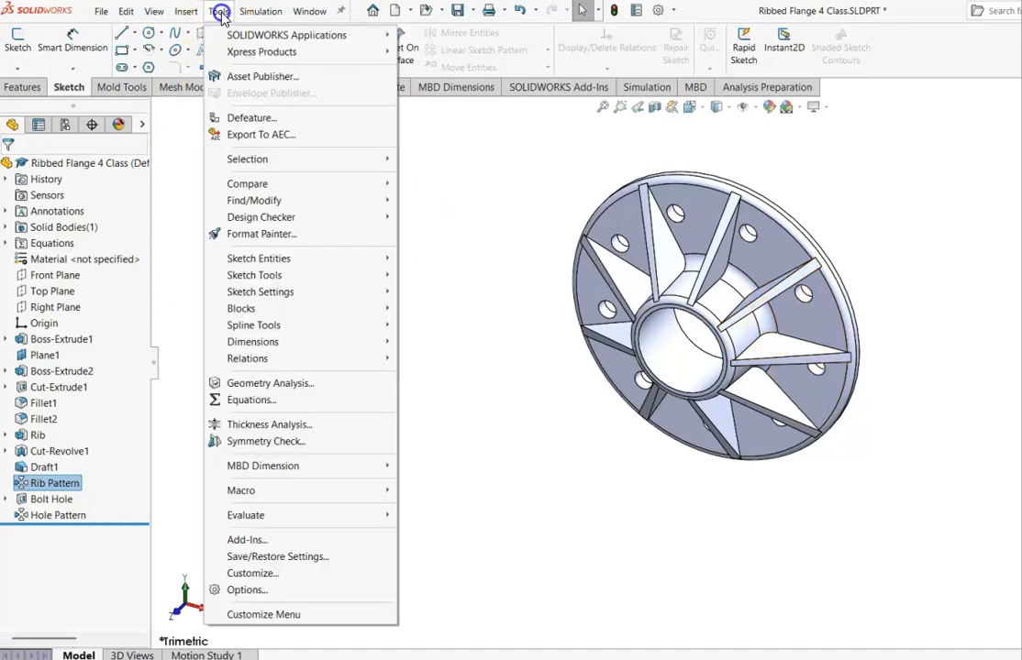
{"action": "left_click", "coordinate": [247, 400]}
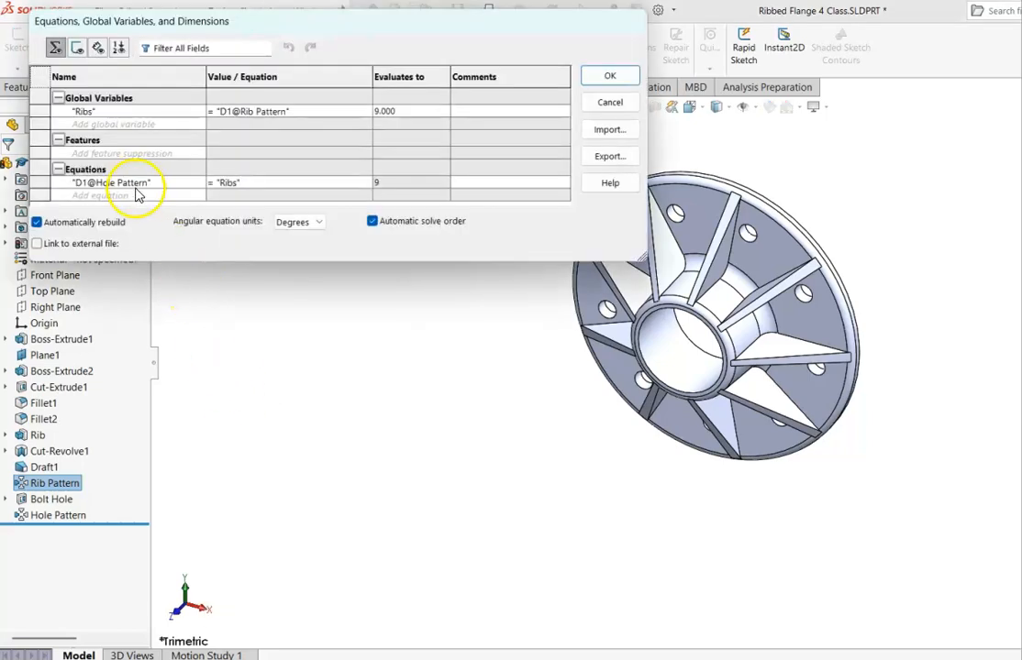
{"action": "left_click", "coordinate": [134, 193]}
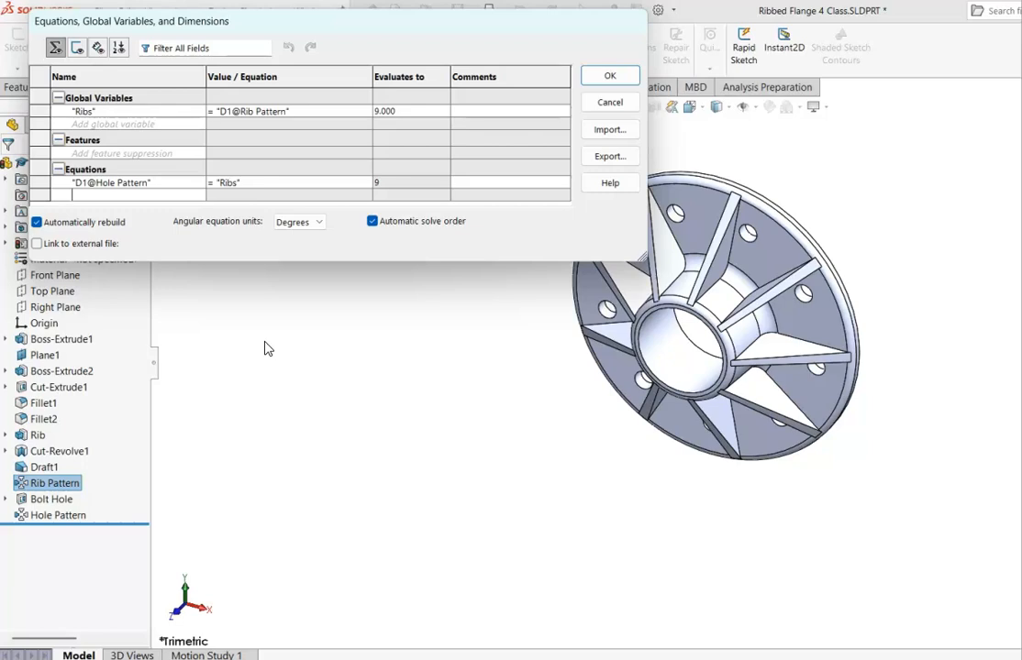
{"action": "left_click", "coordinate": [6, 499]}
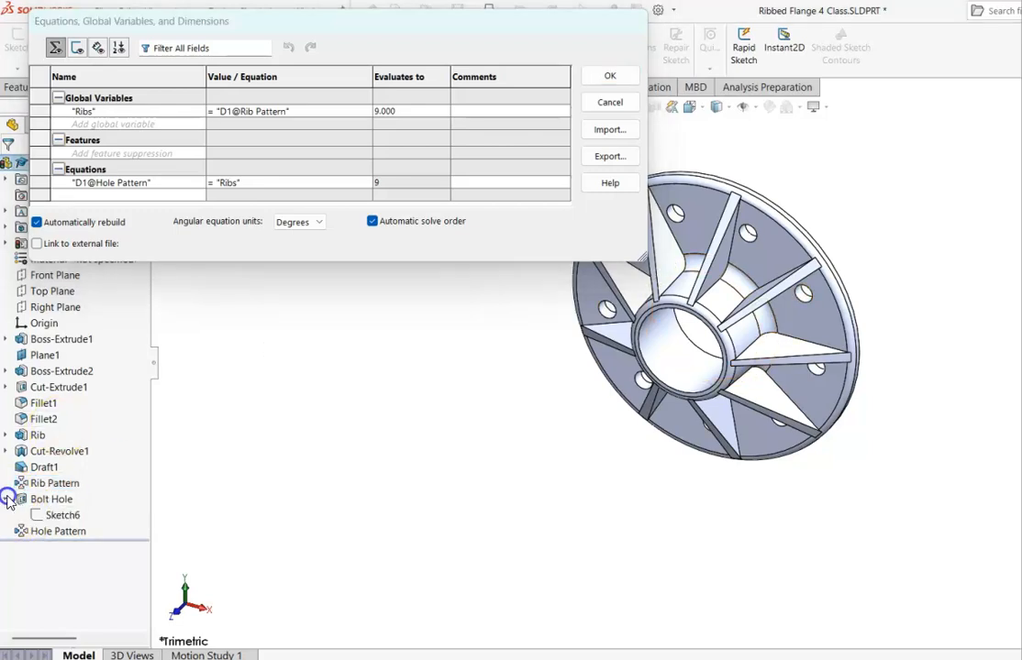
{"action": "left_click", "coordinate": [70, 519]}
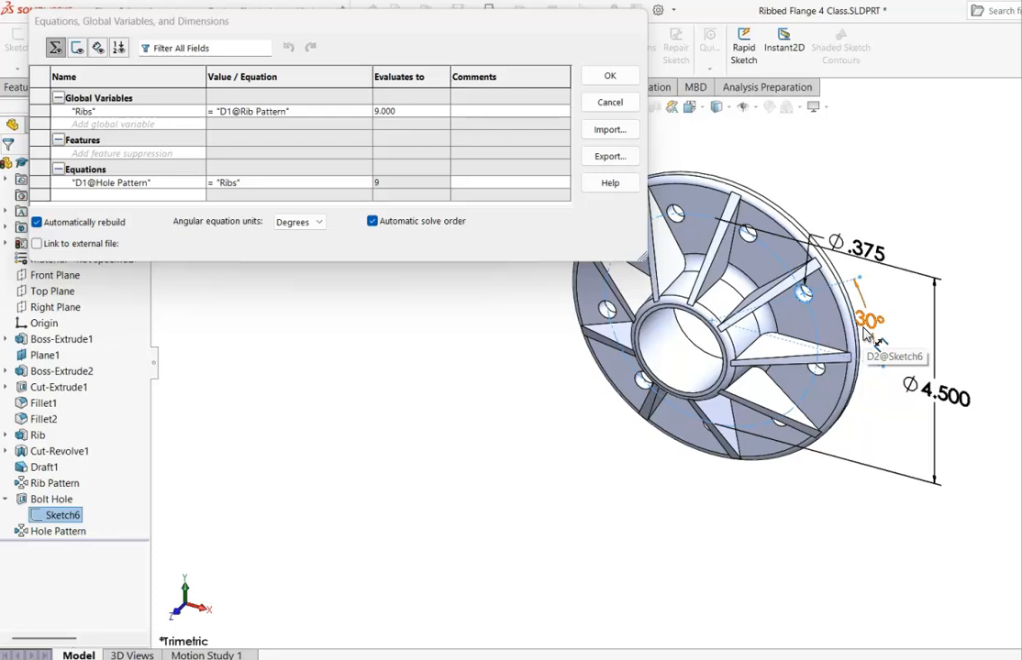
{"action": "left_click", "coordinate": [126, 194]}
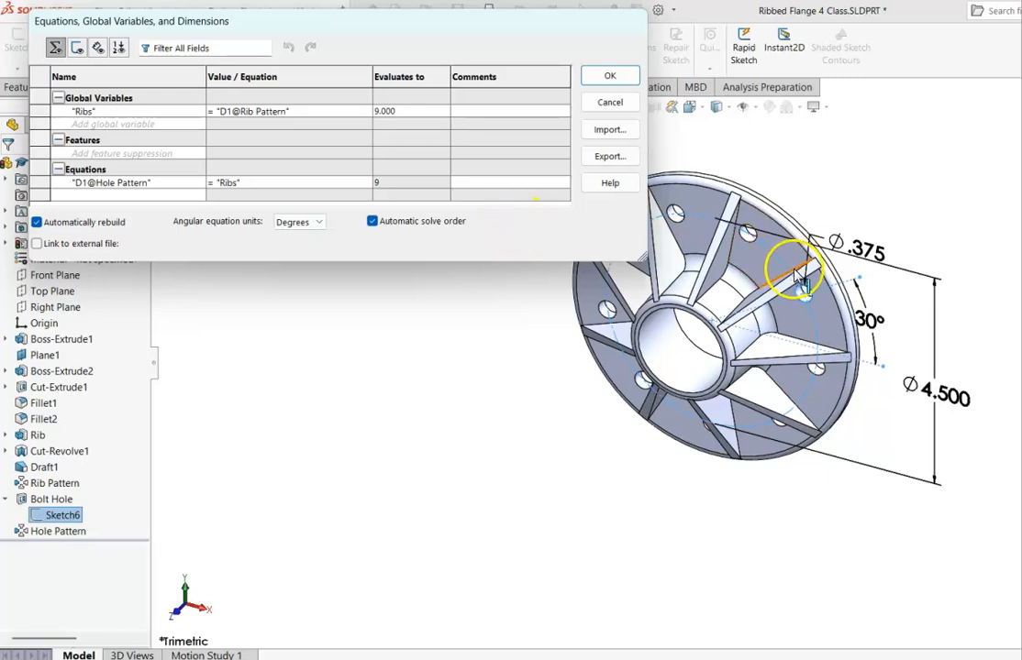
{"action": "left_click", "coordinate": [871, 325]}
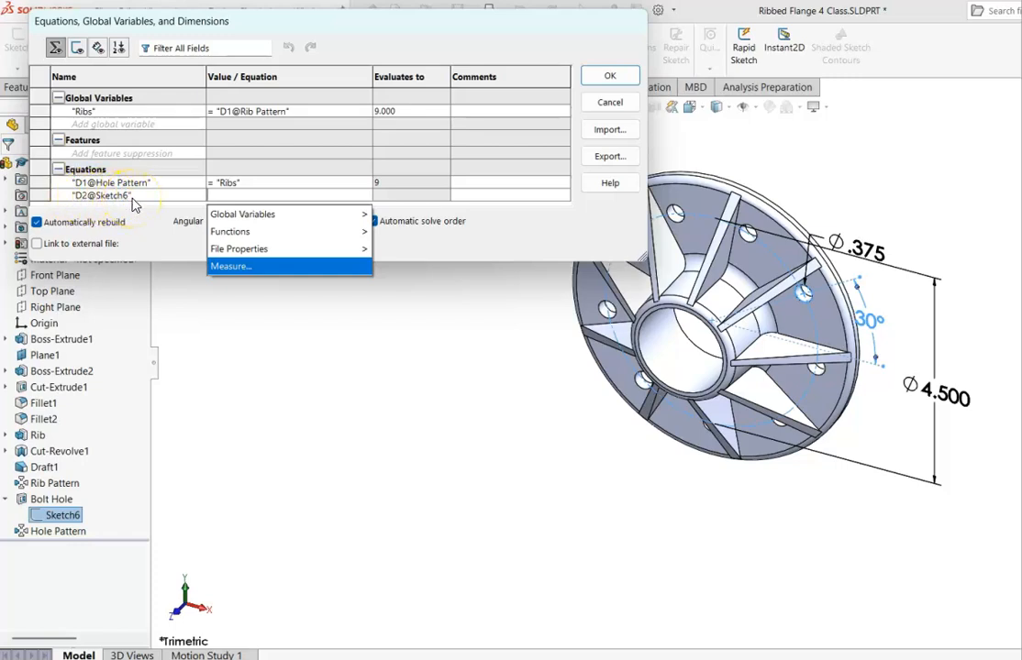
Define the bolt hole angle equation as 180 / "Ribs" and accept the equation changes
{"action": "mouse_move", "coordinate": [228, 213]}
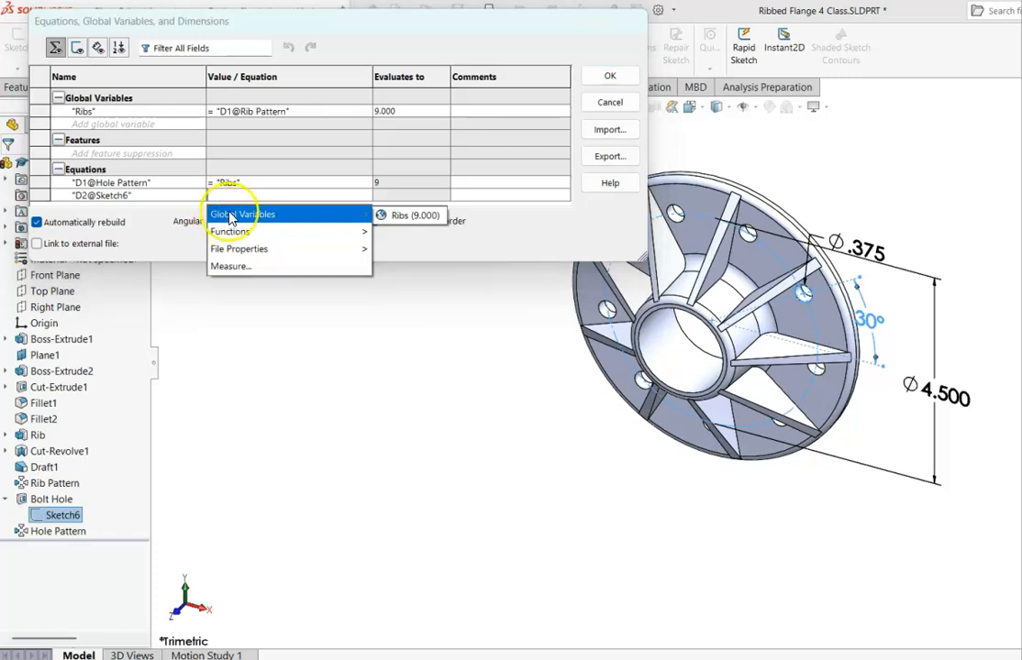
{"action": "left_click", "coordinate": [413, 218]}
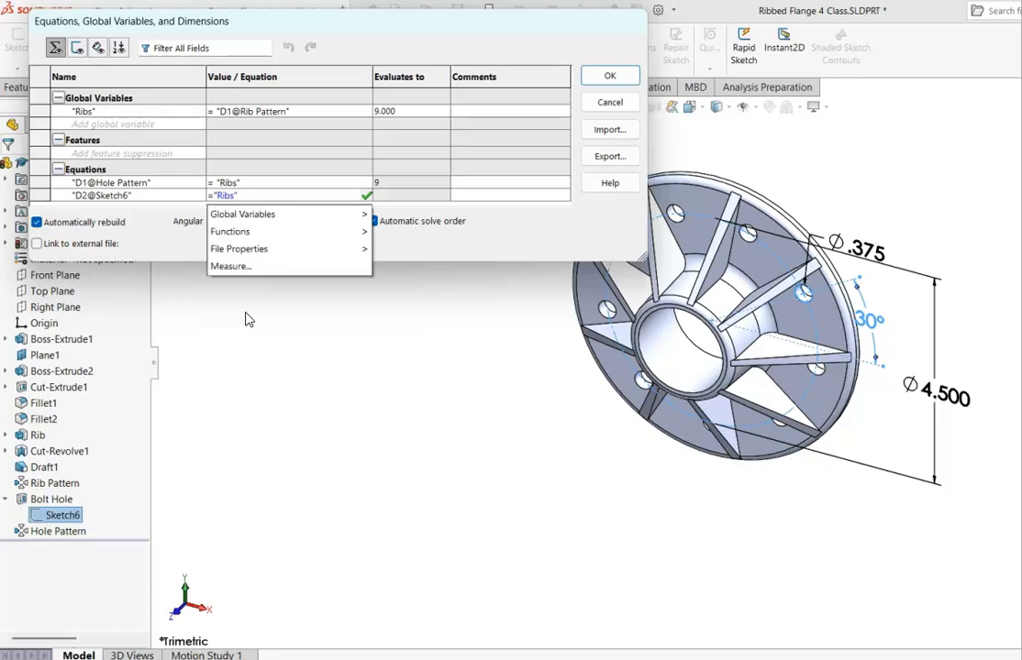
{"action": "type", "text": "180"}
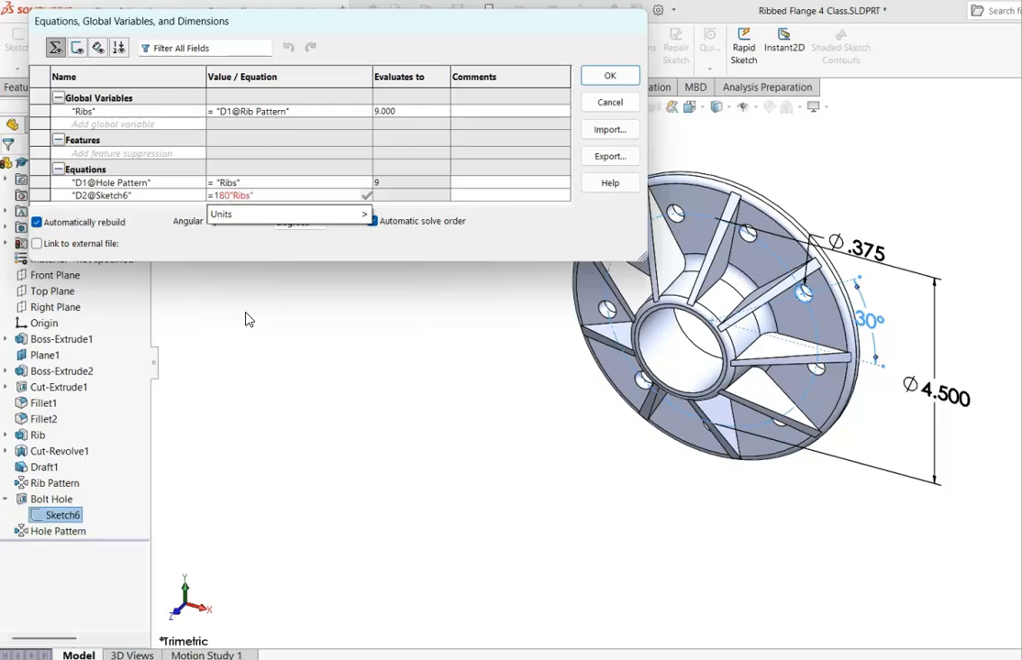
{"action": "type", "text": "/"}
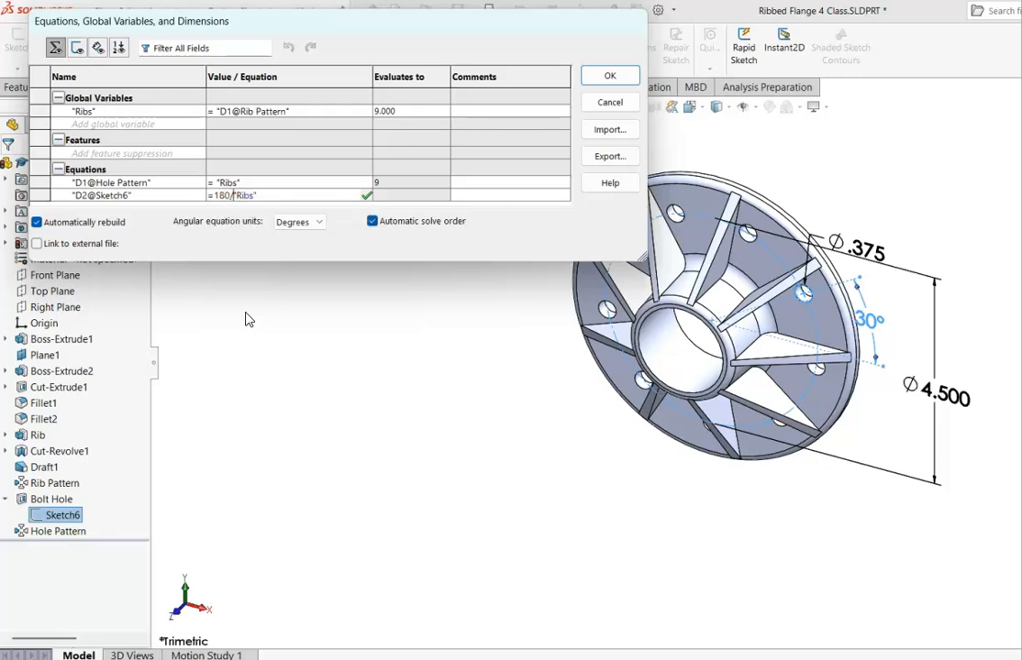
{"action": "left_click", "coordinate": [366, 196]}
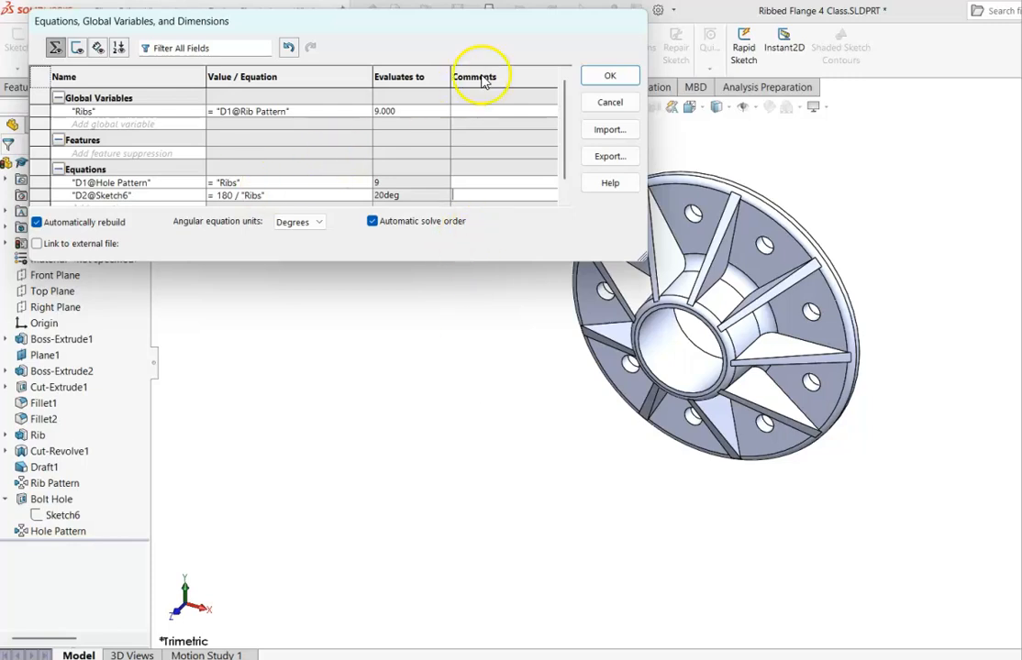
{"action": "left_click", "coordinate": [585, 78]}
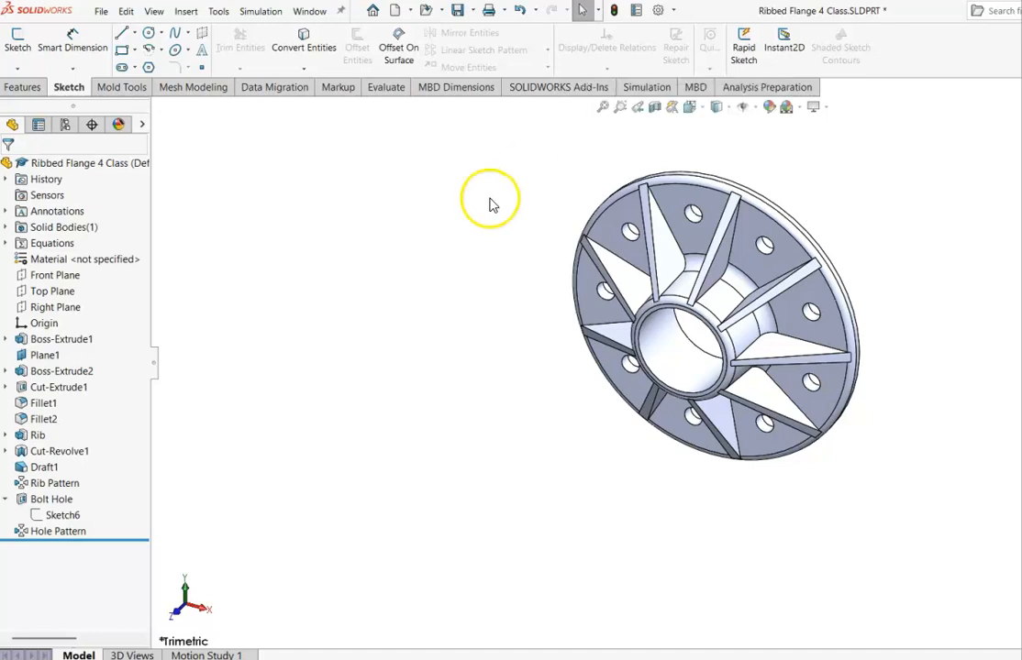
Set the rib pattern to 15 instances and rebuild the part to test the equations
{"action": "left_click", "coordinate": [718, 263]}
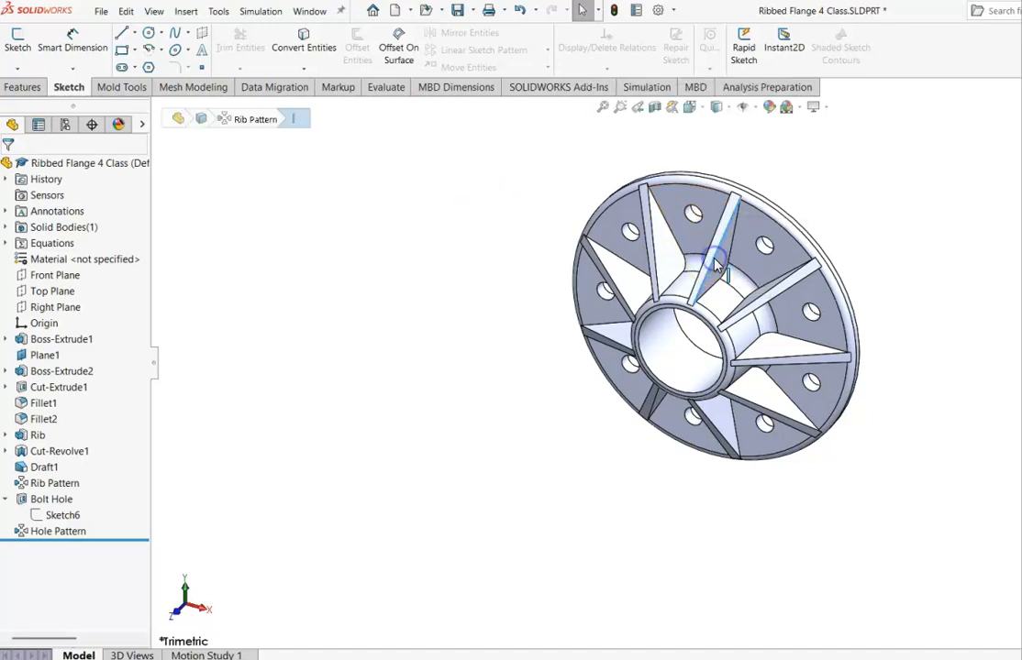
{"action": "double_click", "coordinate": [718, 266]}
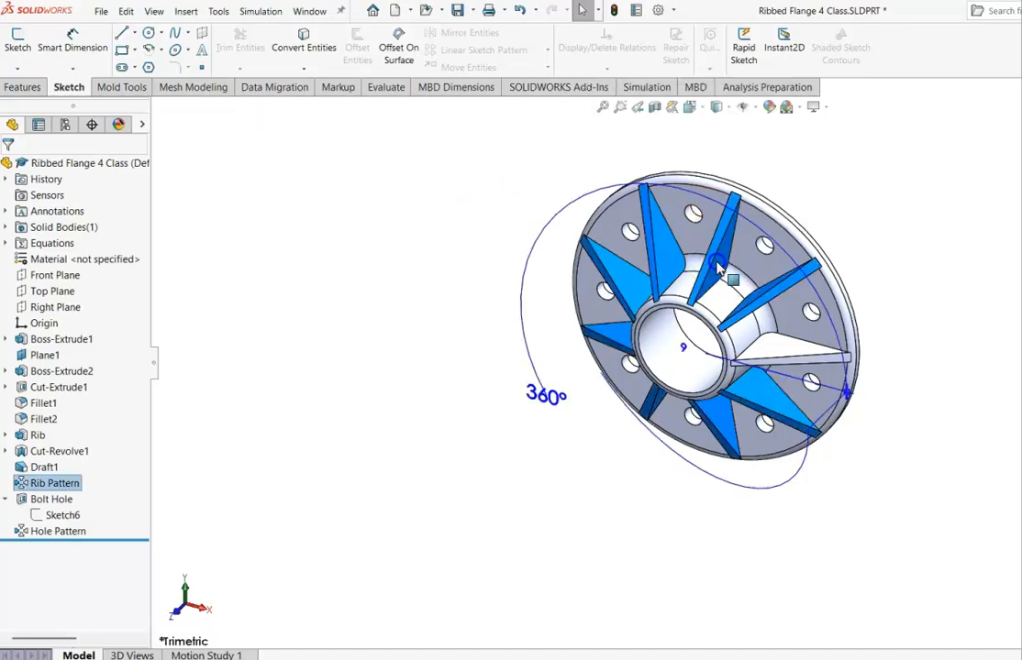
{"action": "double_click", "coordinate": [683, 348]}
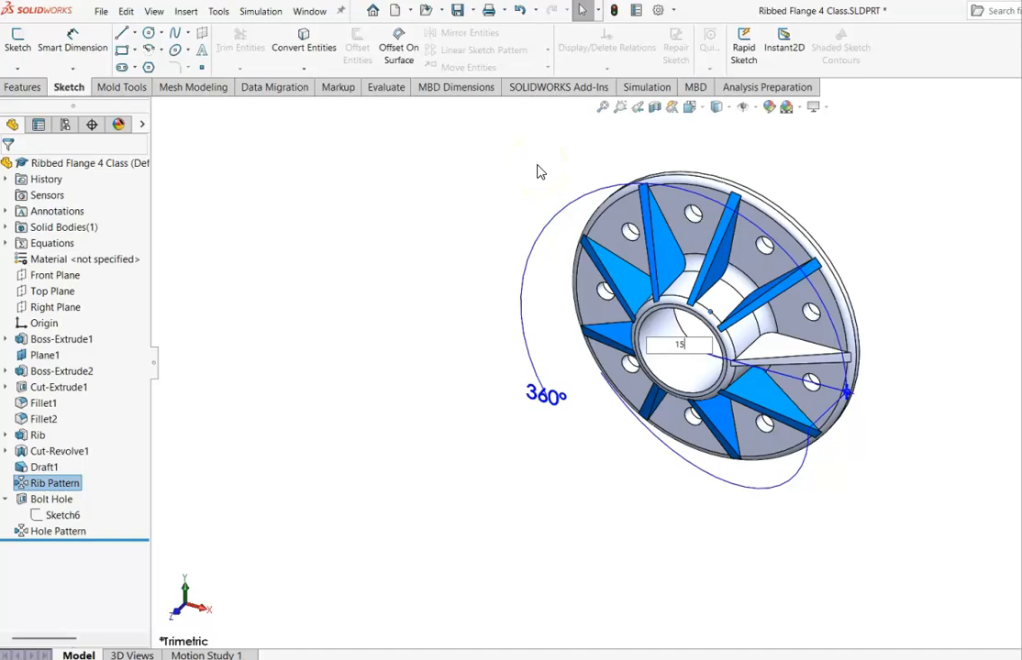
{"action": "left_click", "coordinate": [617, 11]}
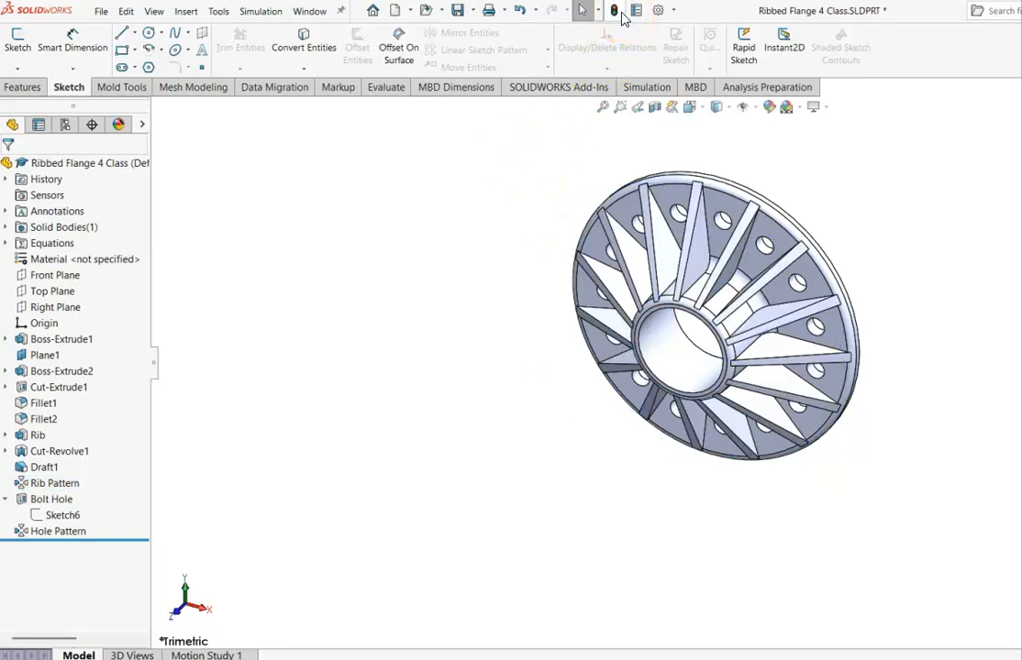
Set the rib pattern to 4 instances and update the part
{"action": "left_click", "coordinate": [698, 268]}
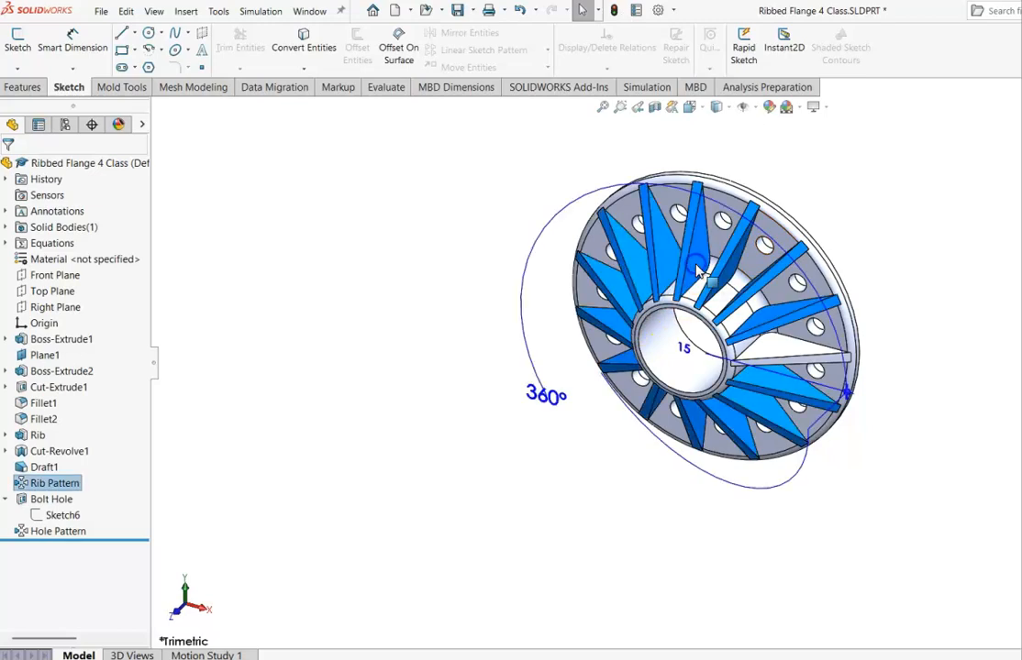
{"action": "double_click", "coordinate": [685, 349]}
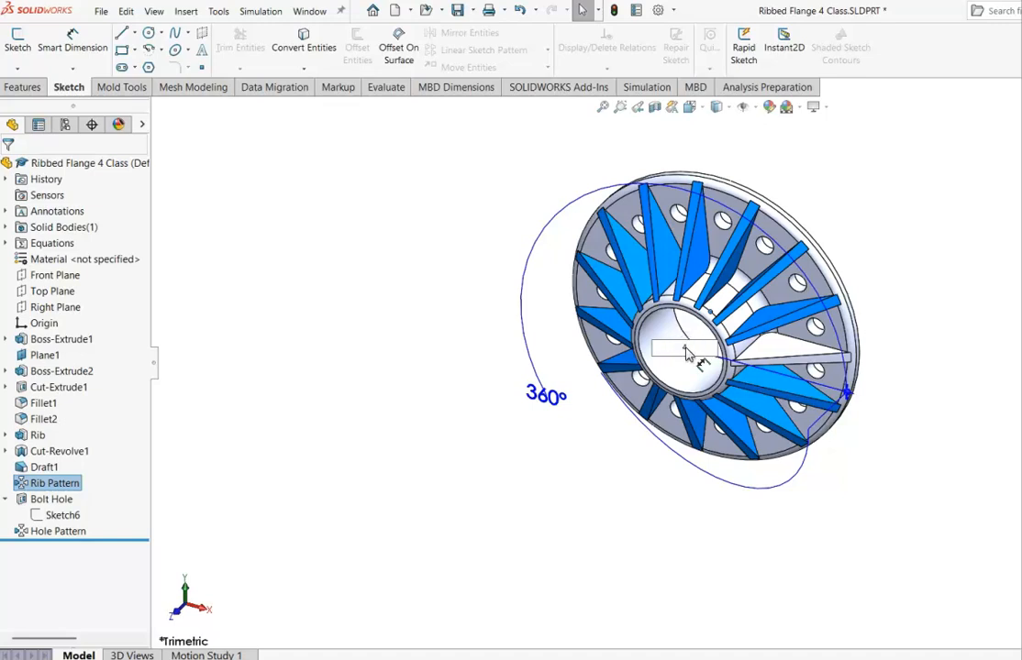
{"action": "left_click", "coordinate": [390, 215]}
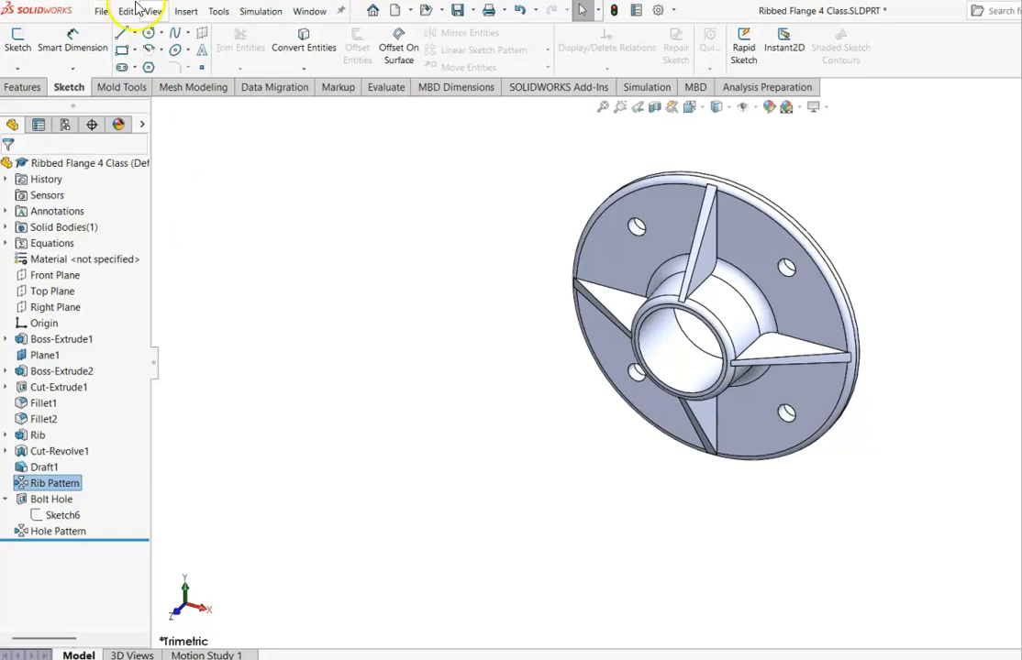
Review the evaluated values of the Ribs variable and both equations, and close the equations listing
{"action": "left_click", "coordinate": [218, 11]}
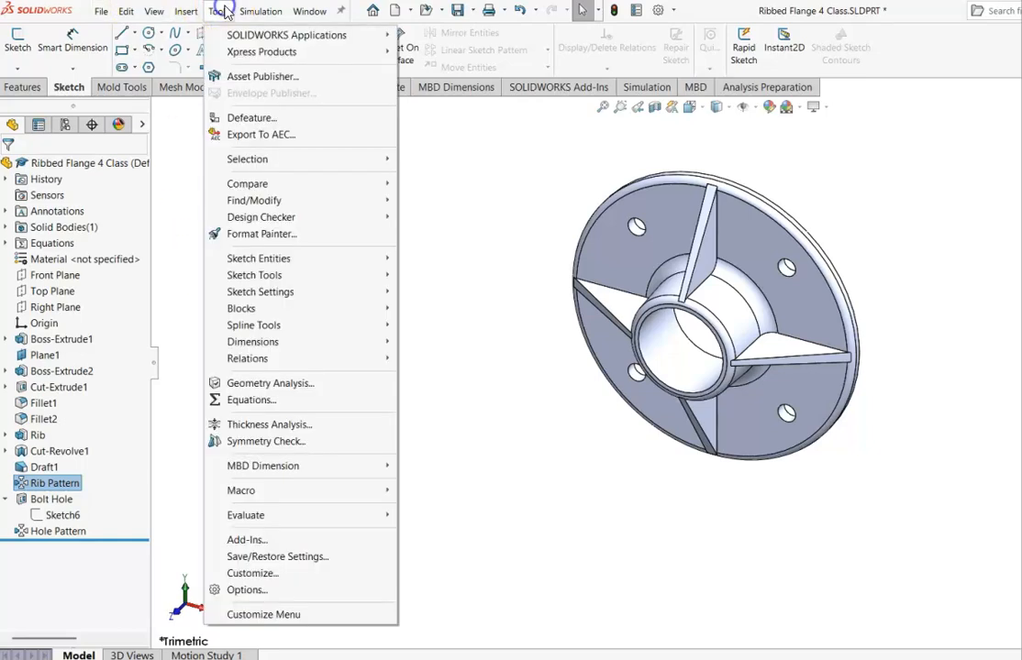
{"action": "left_click", "coordinate": [234, 400]}
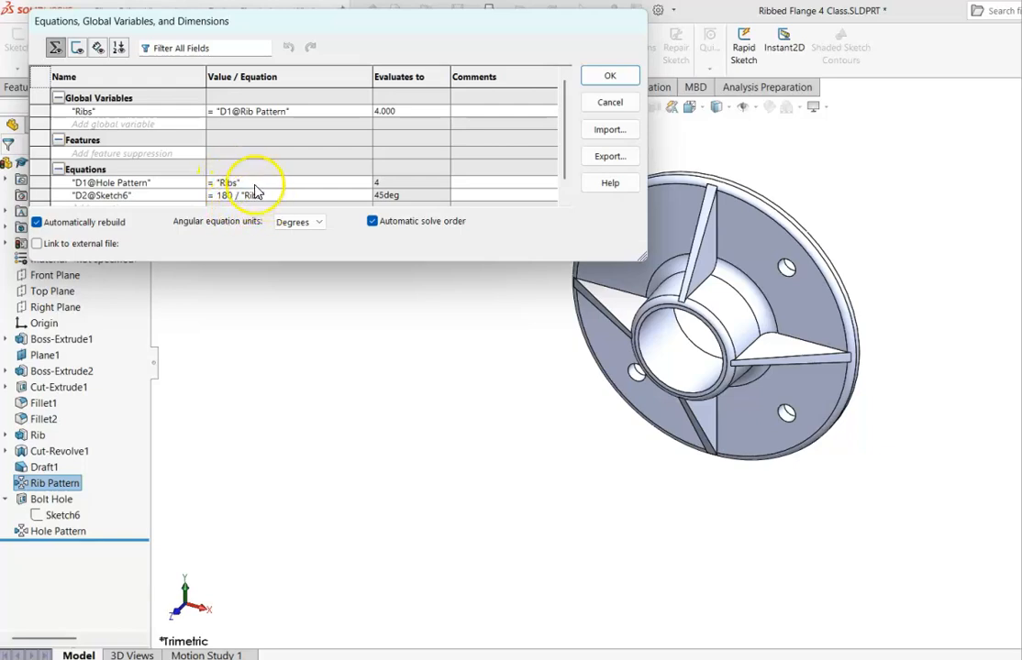
{"action": "left_click", "coordinate": [606, 77]}
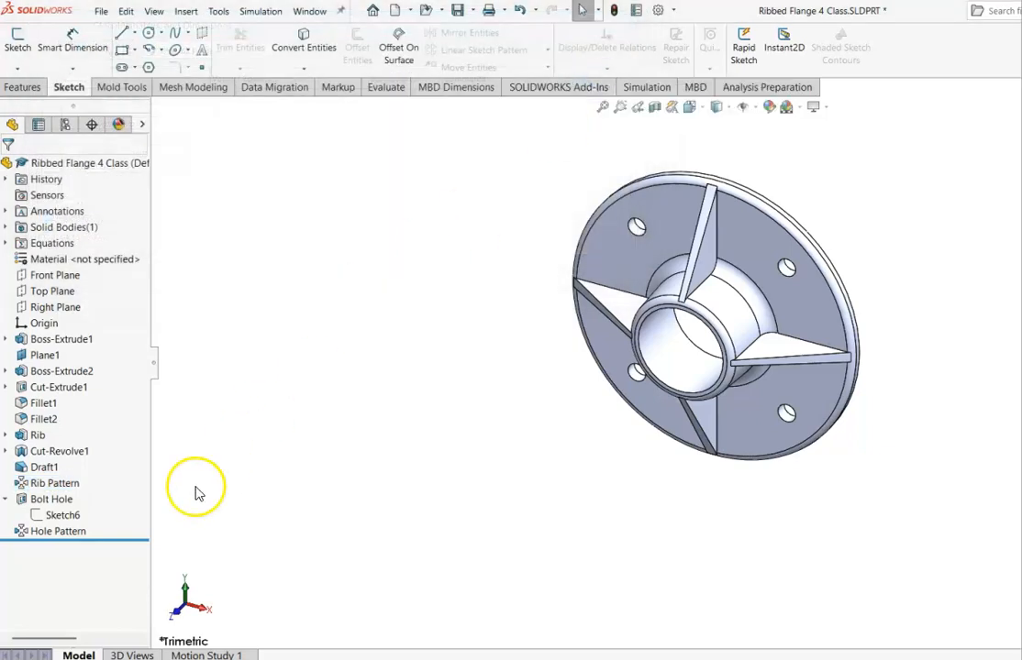